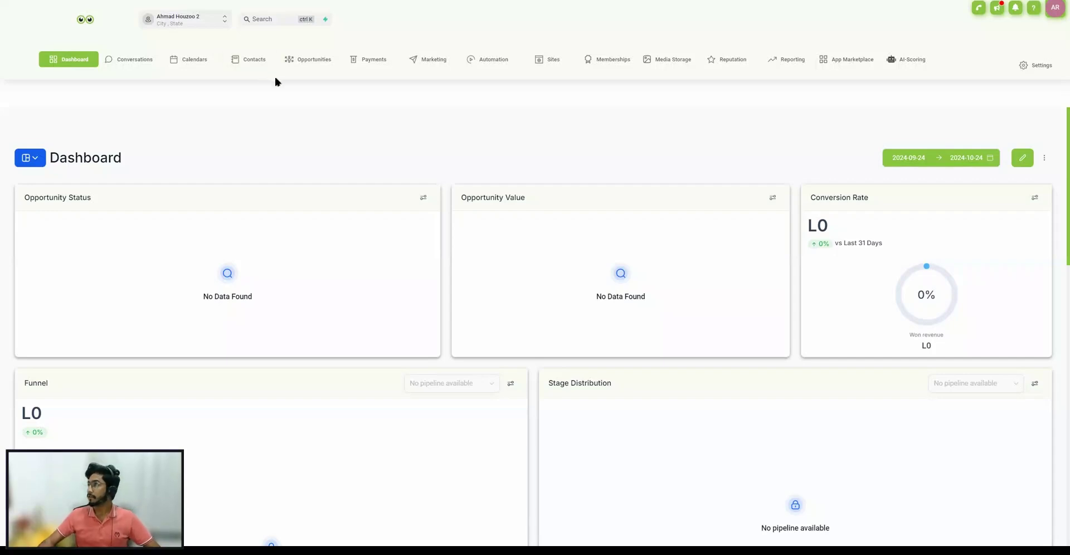
Step: Open the Objects page in the account settings and review the Standard Objects and Custom Object sections
click(1032, 64)
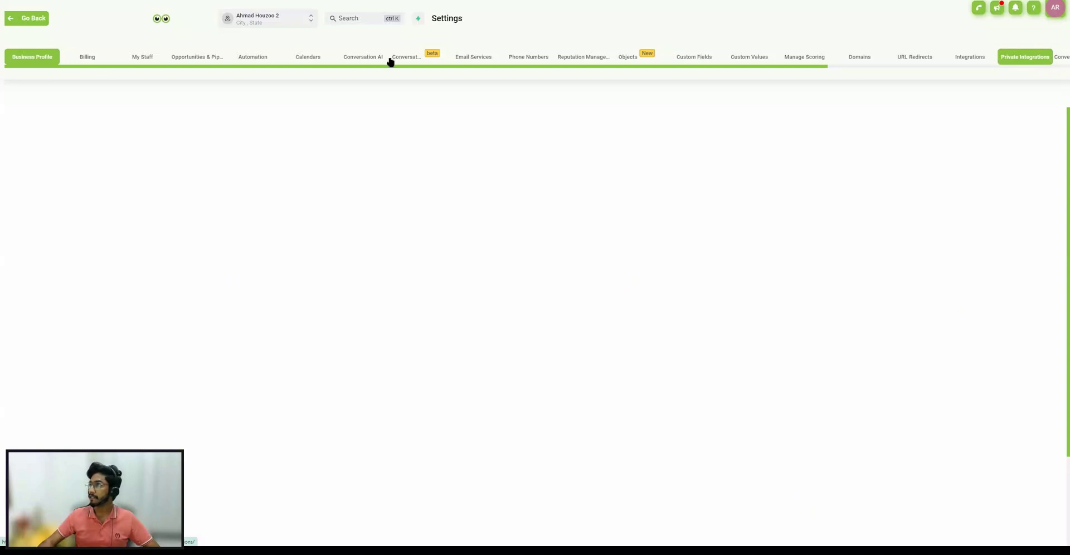
click(635, 65)
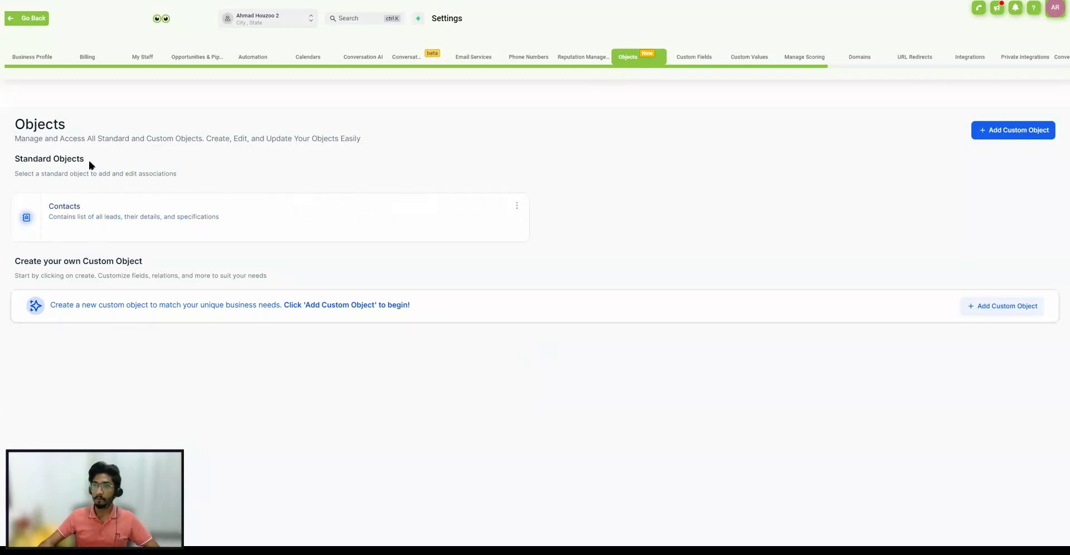
drag(80, 159, 14, 160)
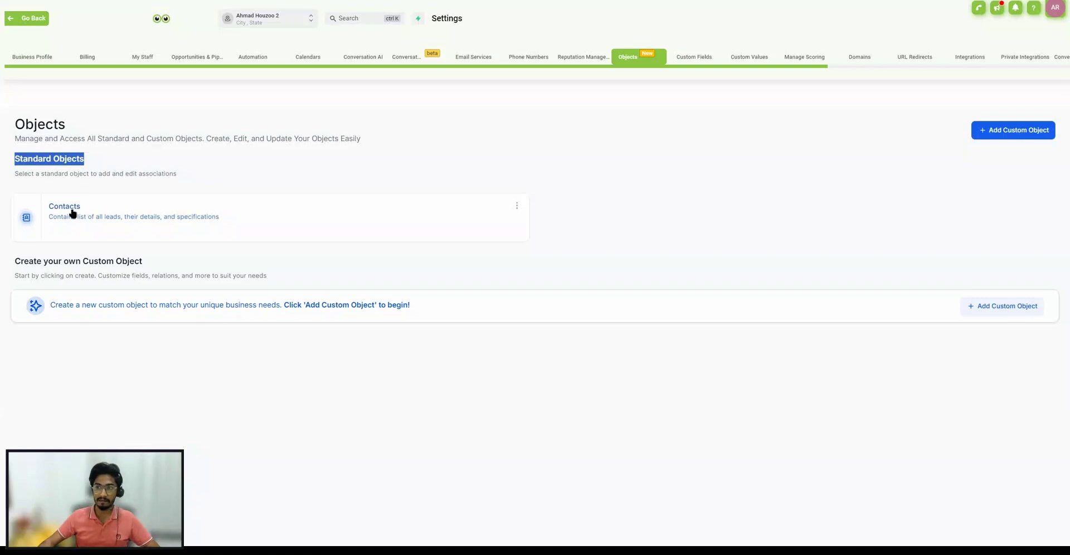
drag(143, 262, 83, 261)
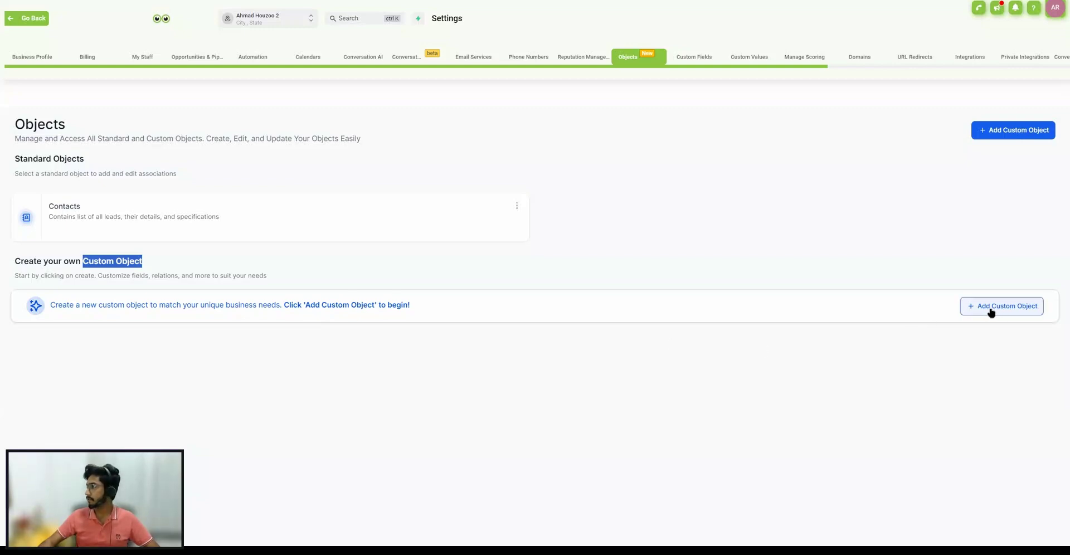
Step: Start a new custom object with the singular name Property and the plural name Properties
click(1007, 133)
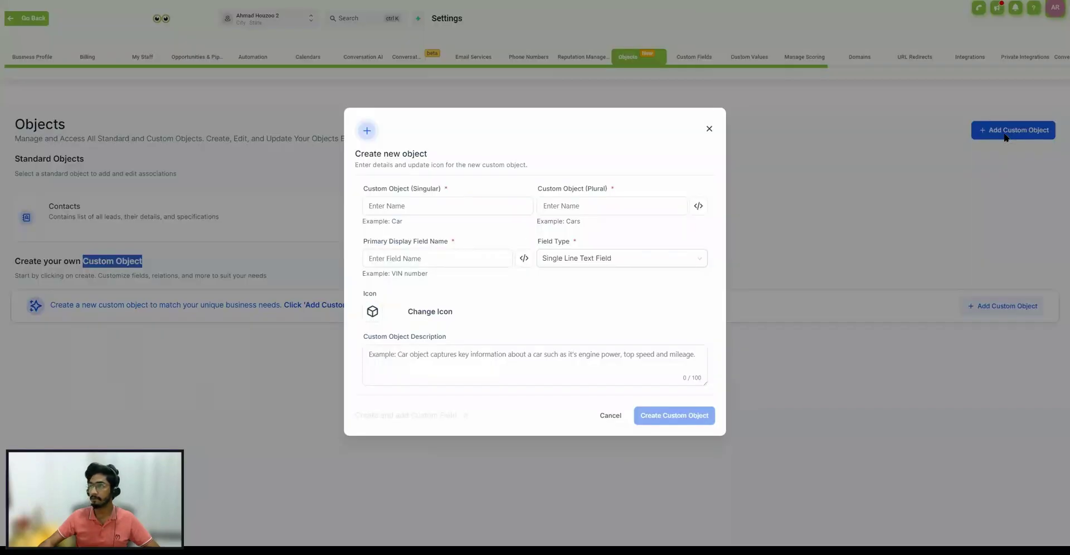
click(403, 205)
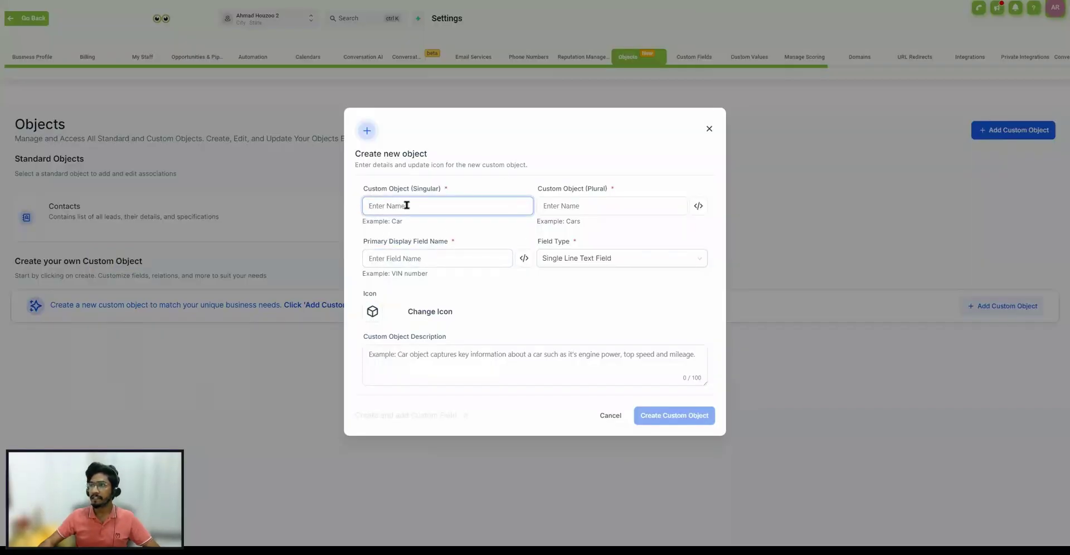
text(P)
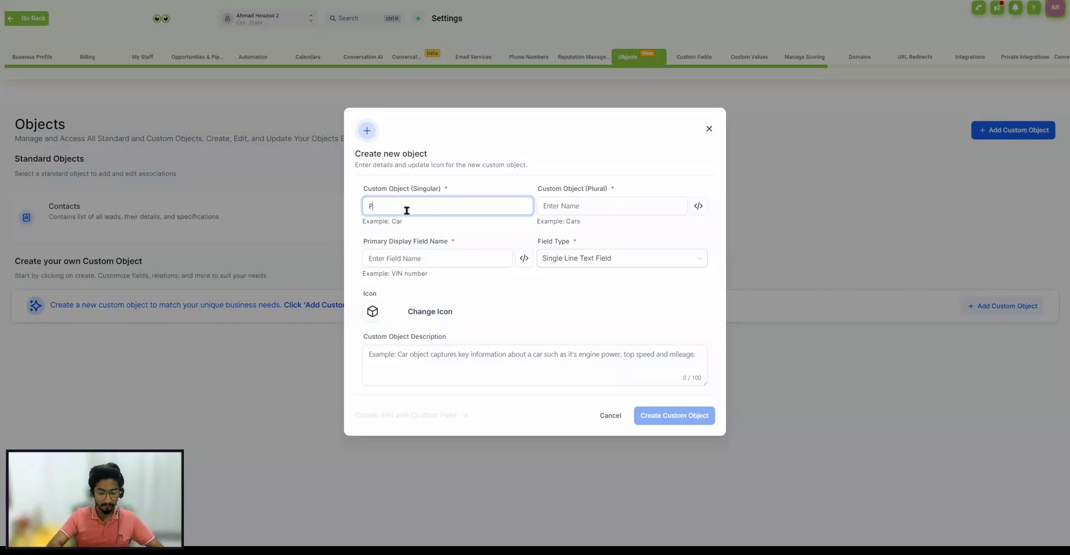
text(roperty)
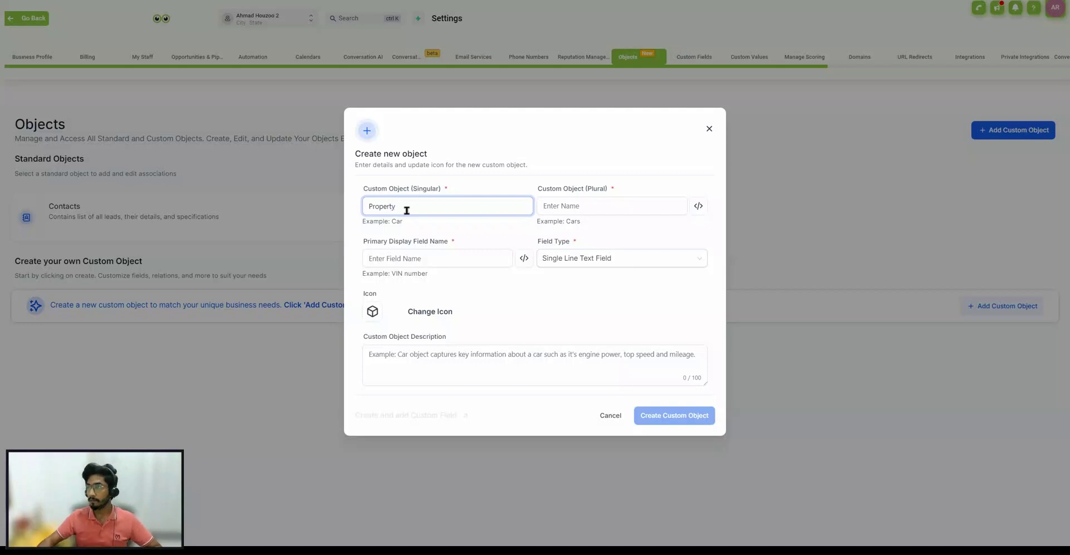
key(ctrl+a)
key(ctrl+c)
click(603, 205)
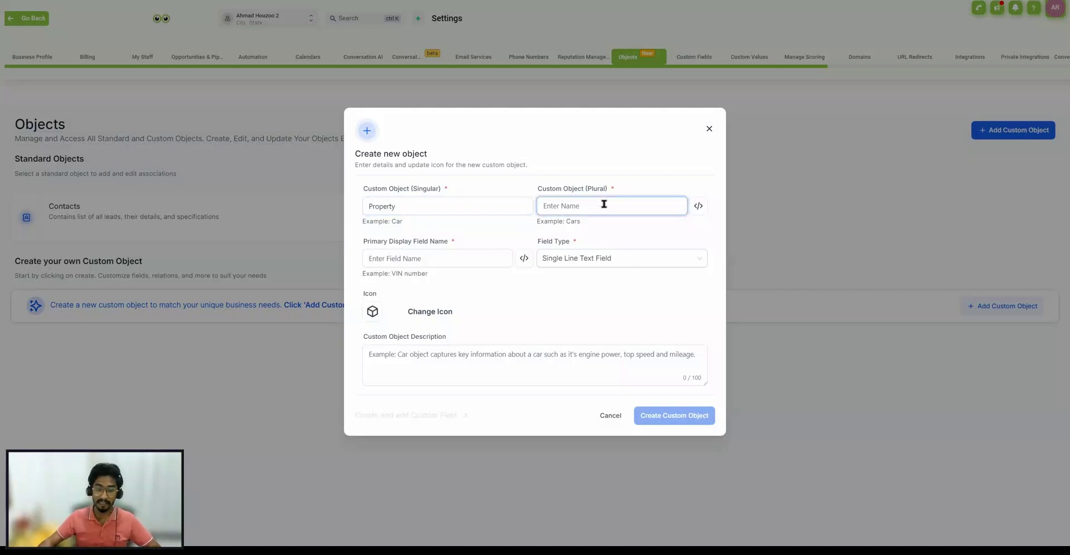
key(ctrl+v)
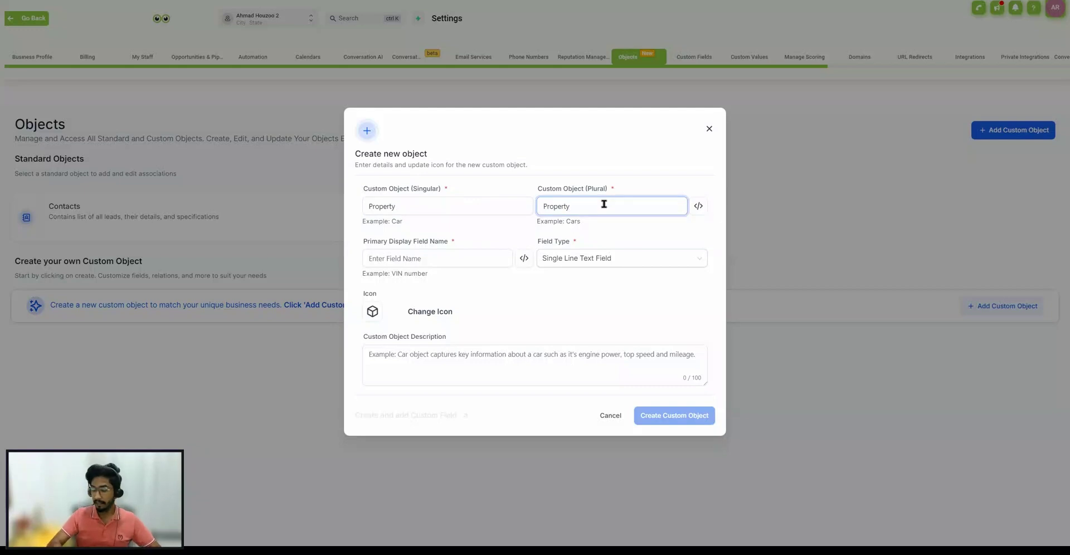
text(ies)
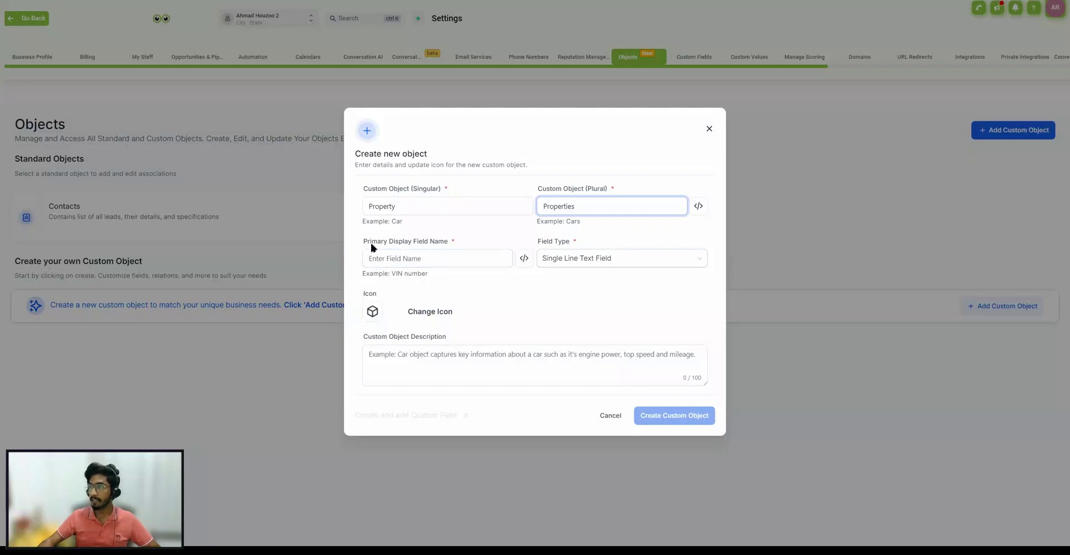
Step: Set the primary display field name to Property Address, keeping the field type as Single Line Text Field
drag(363, 244, 435, 251)
click(423, 257)
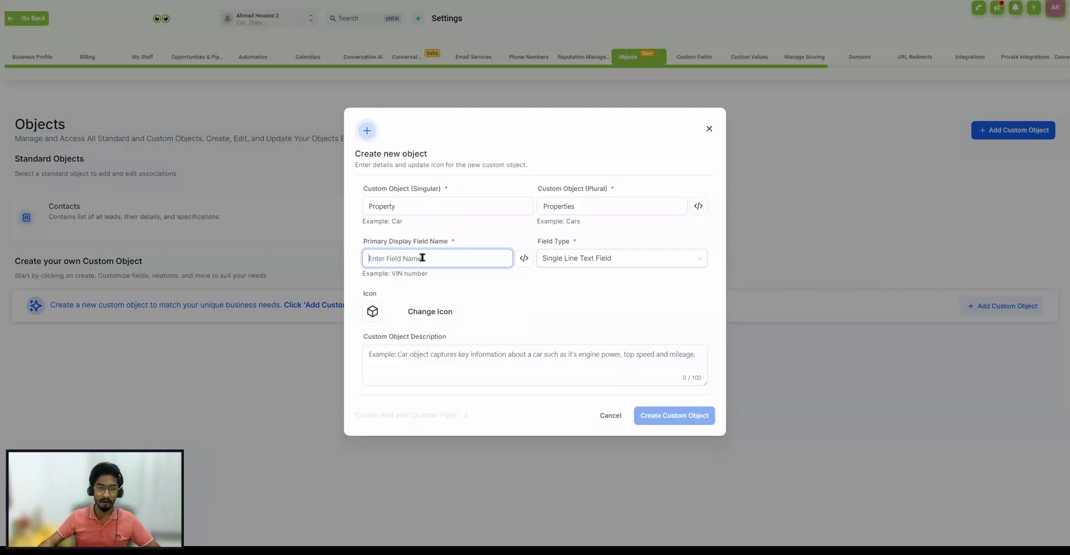
text(Propert)
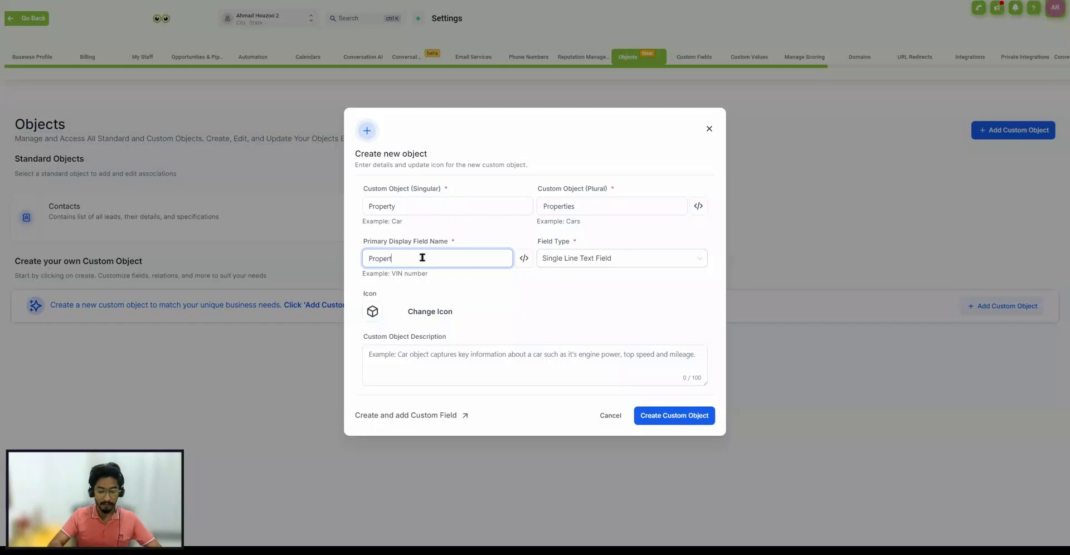
text(y Address)
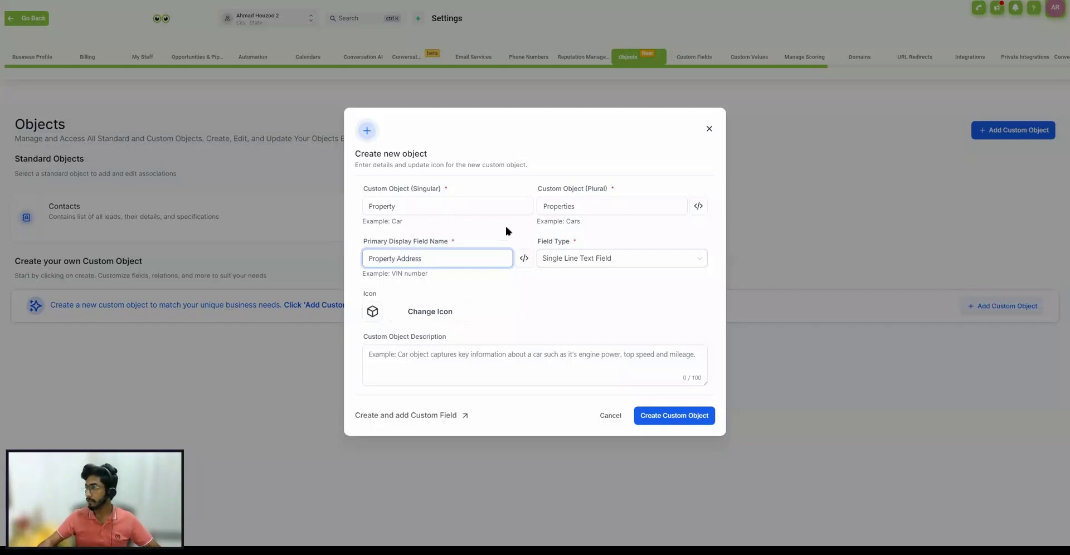
click(603, 261)
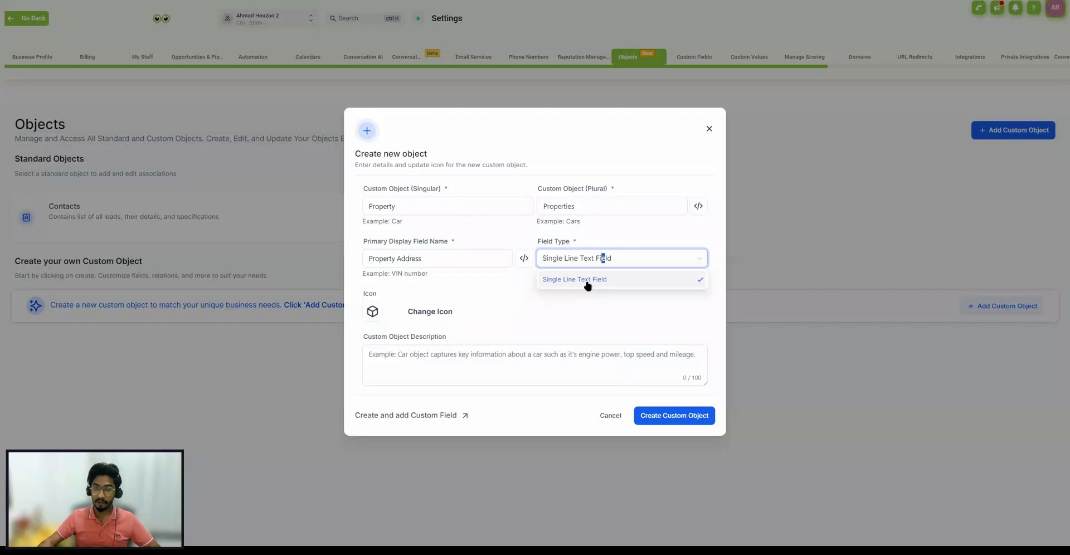
click(602, 245)
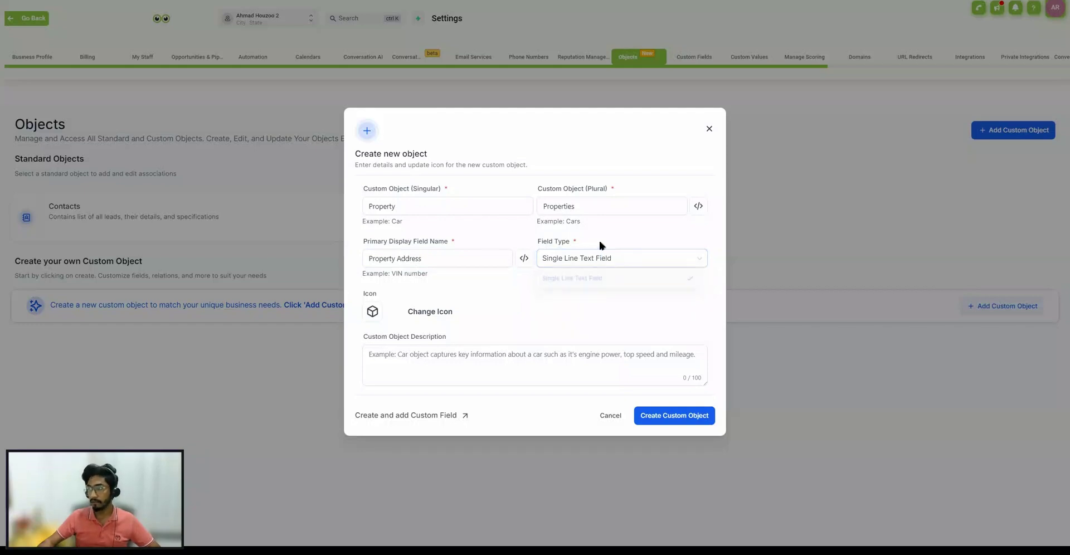
Step: Search the icons for "home" and choose the home-outline icon for the custom object
click(414, 318)
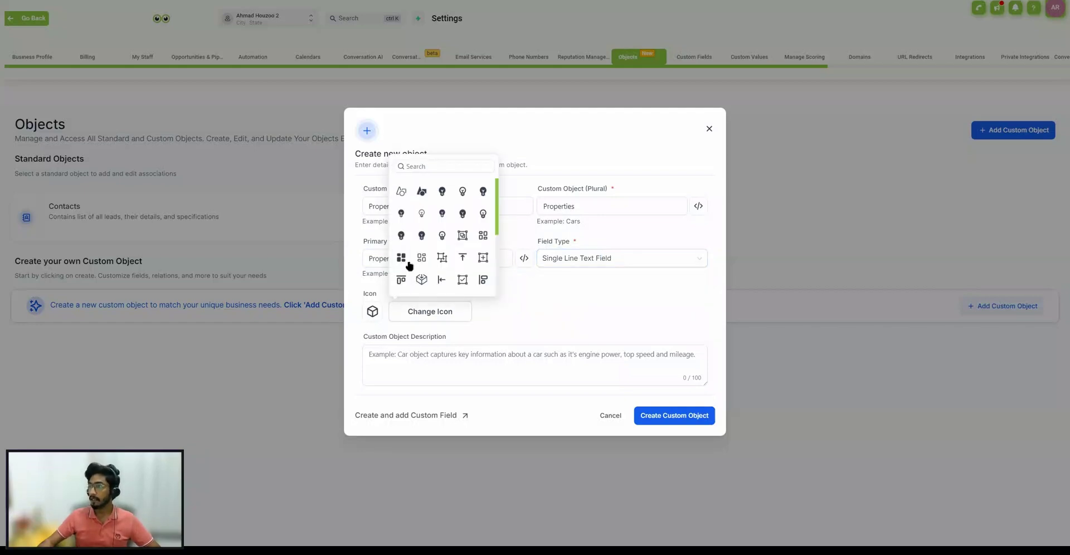
click(418, 166)
text(home)
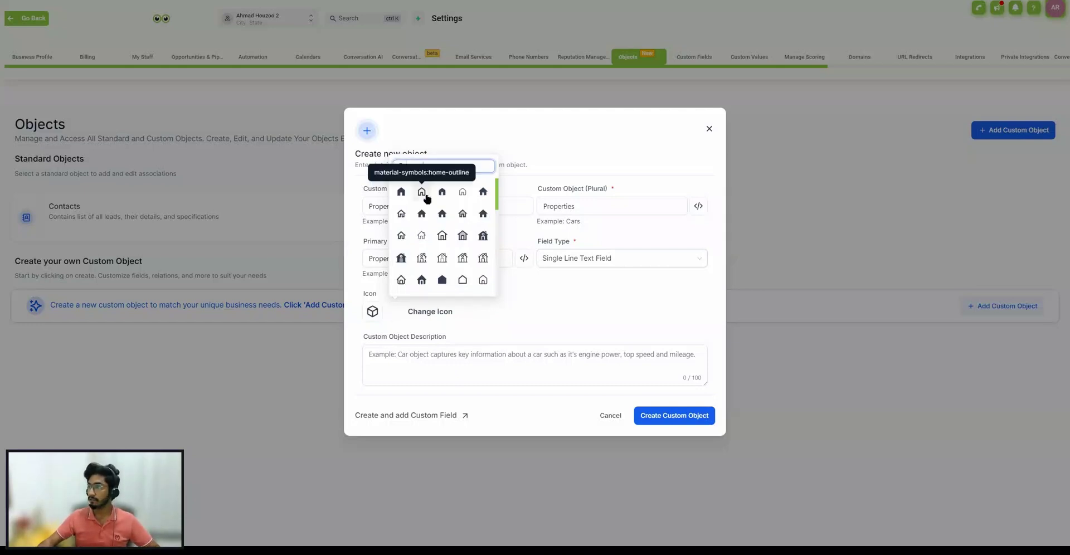
click(416, 195)
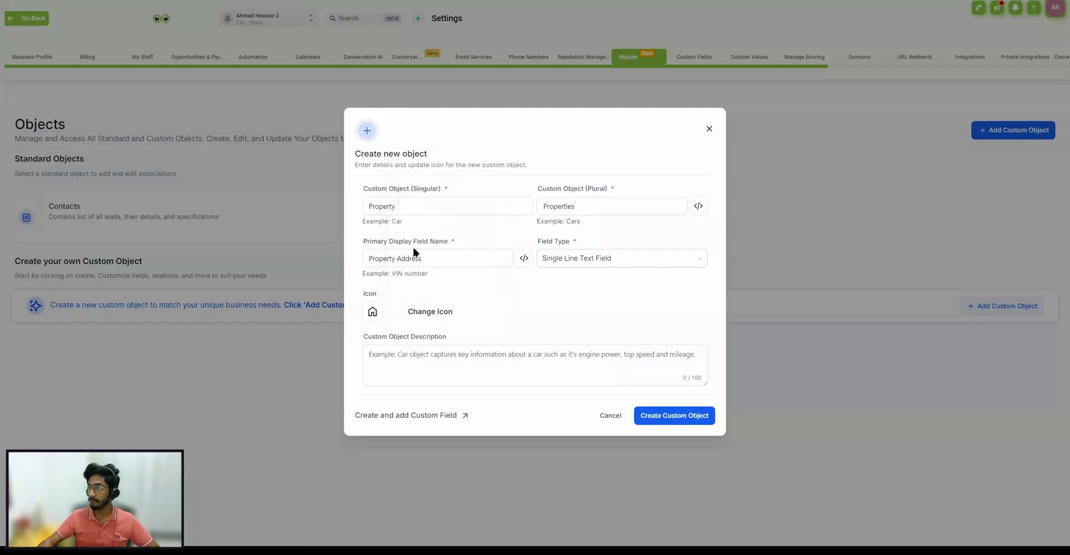
Step: Enter "Custom Object Description" as the object's description and create the custom object
drag(445, 338, 362, 340)
key(ctrl+c)
click(401, 354)
key(ctrl+v)
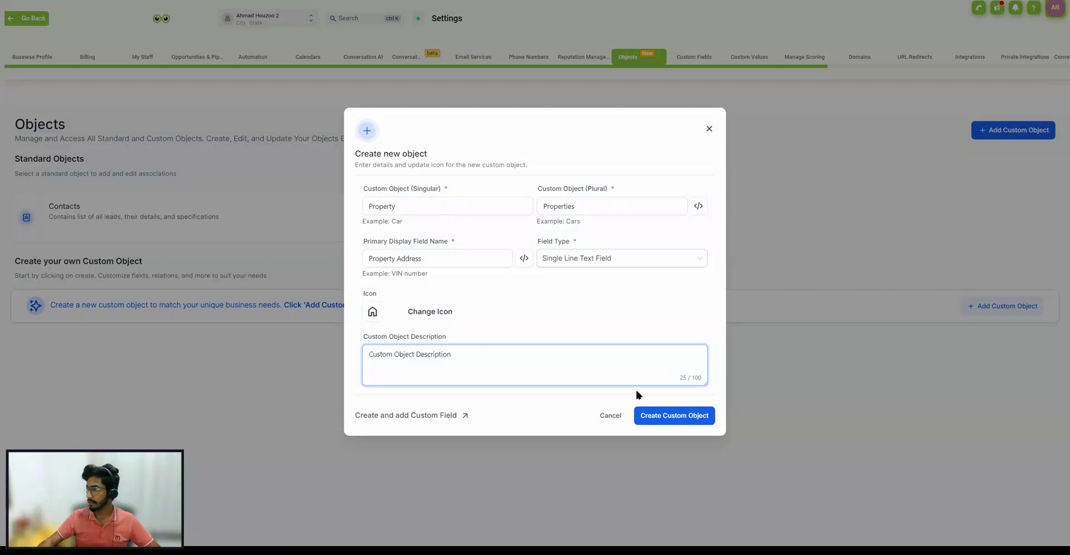
click(660, 421)
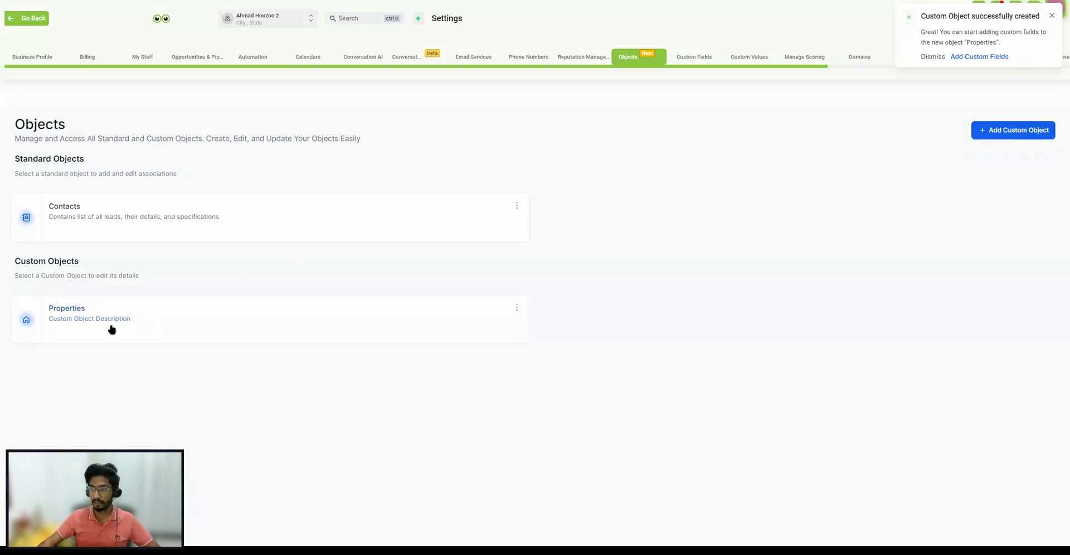
Step: Open the Properties object's associations and start a new association with Contacts using a single label
click(69, 319)
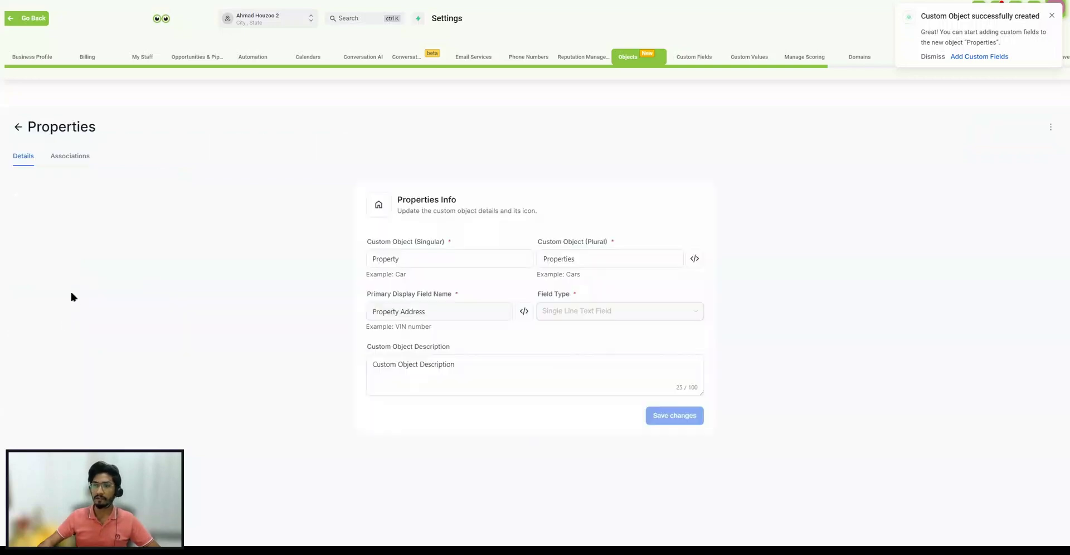
click(77, 160)
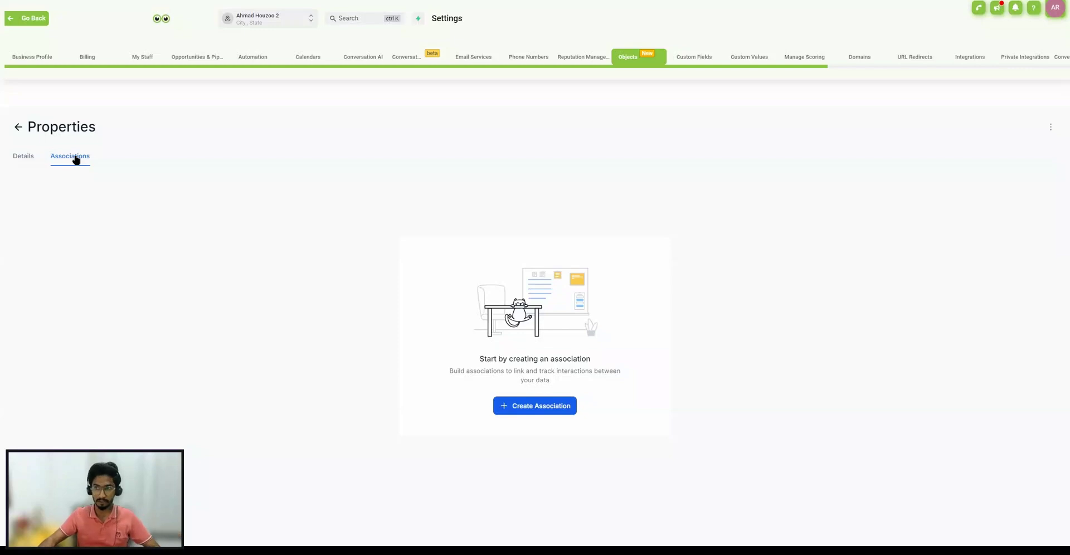
click(538, 406)
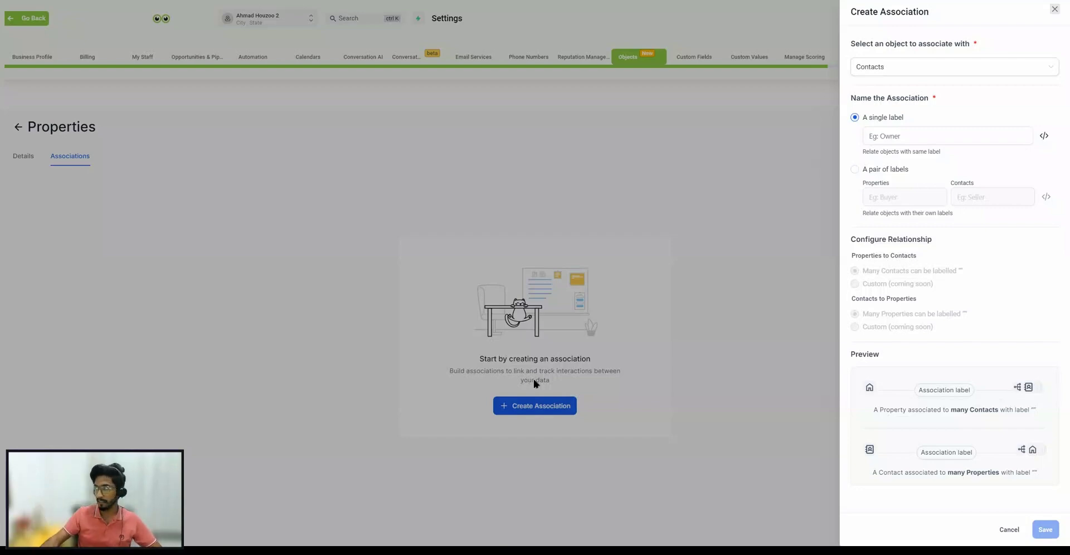
click(878, 140)
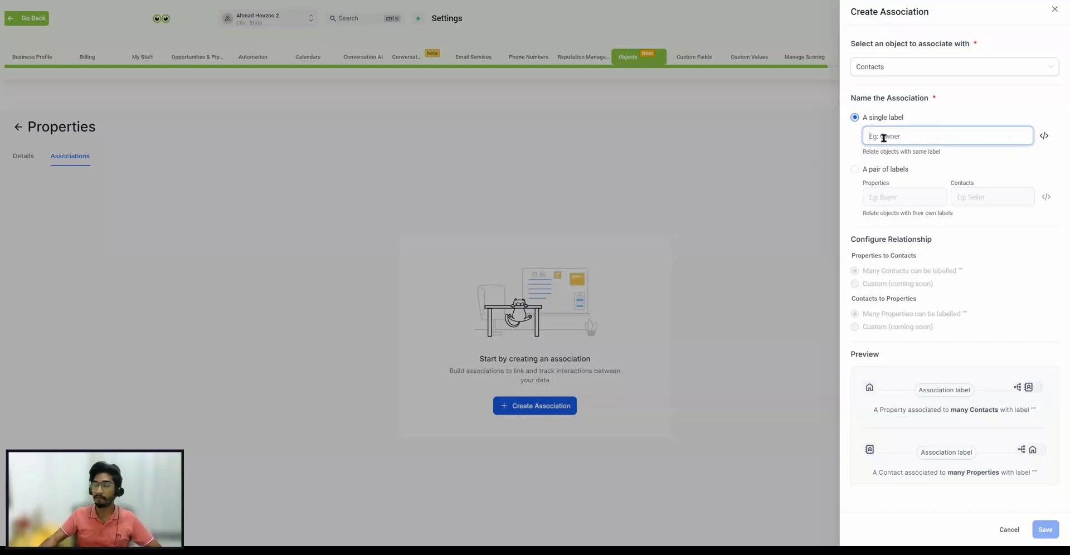
click(905, 122)
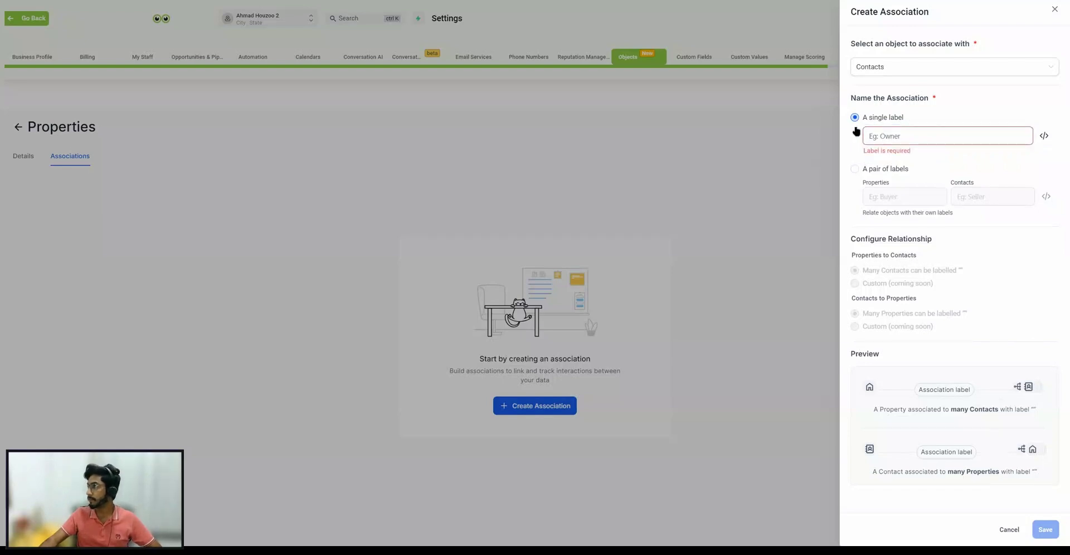
click(854, 169)
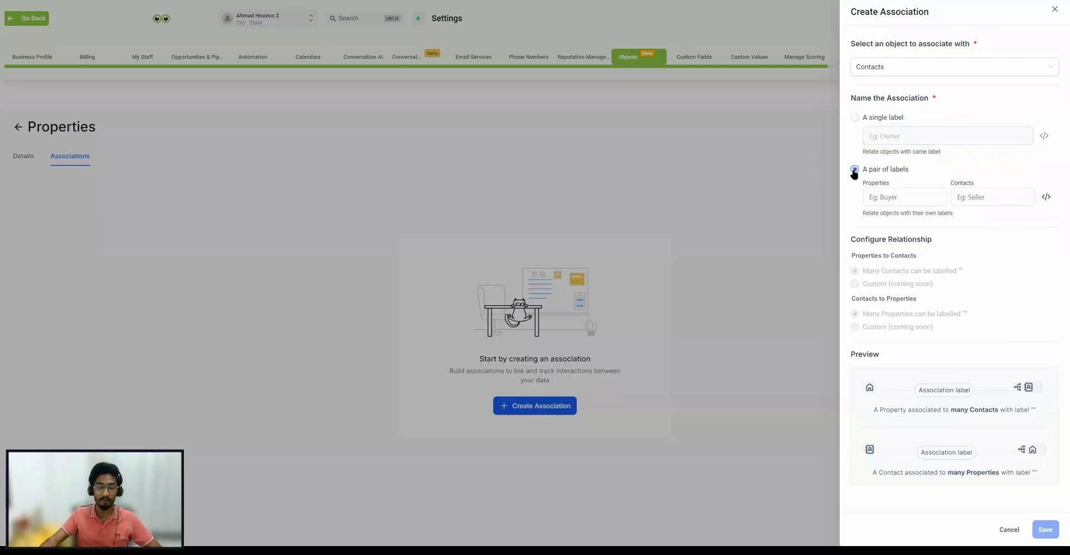
click(856, 123)
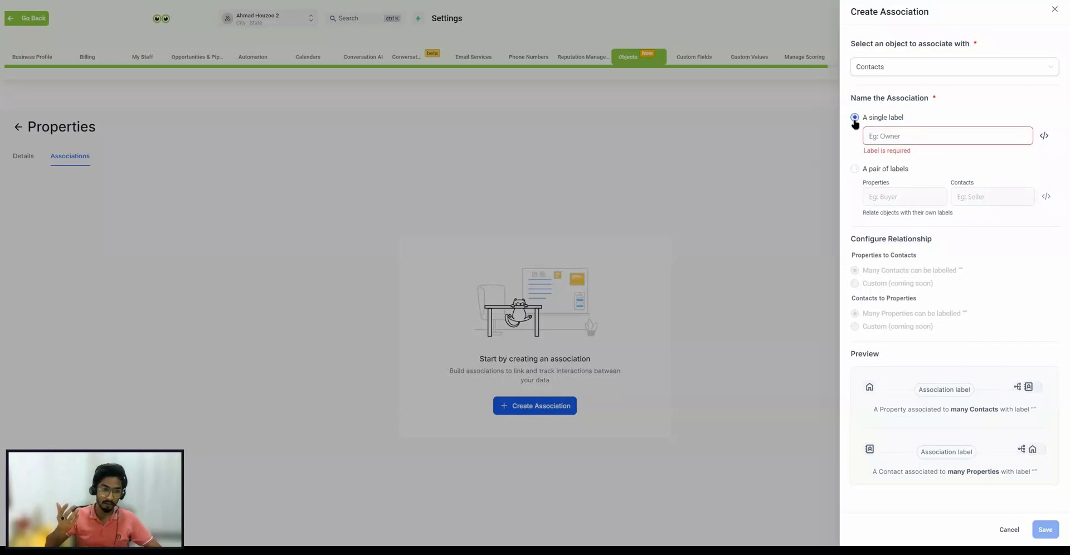
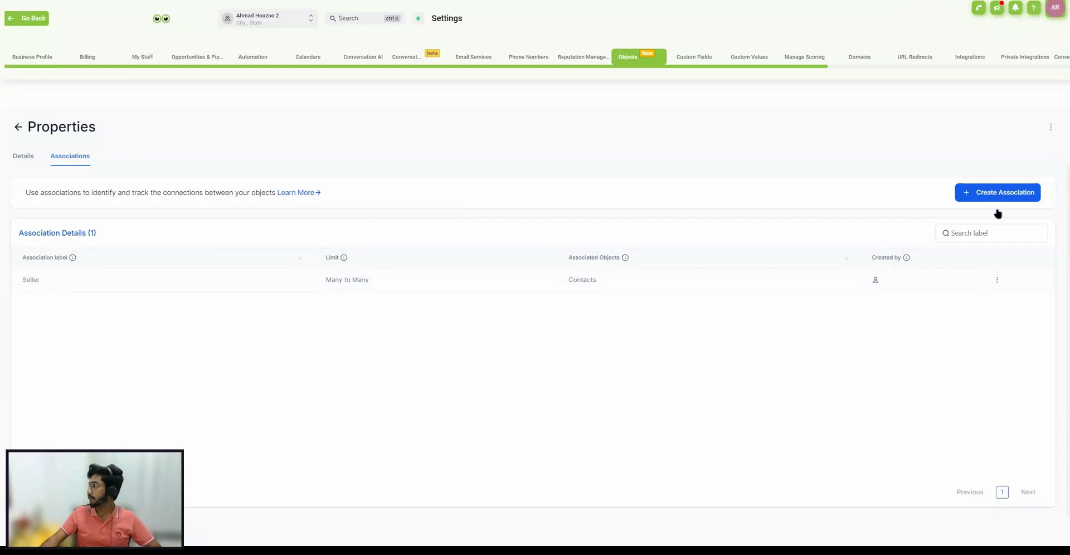
Step: Create an association between Properties and Contacts with the single label Buyer
click(978, 192)
click(894, 136)
text(B)
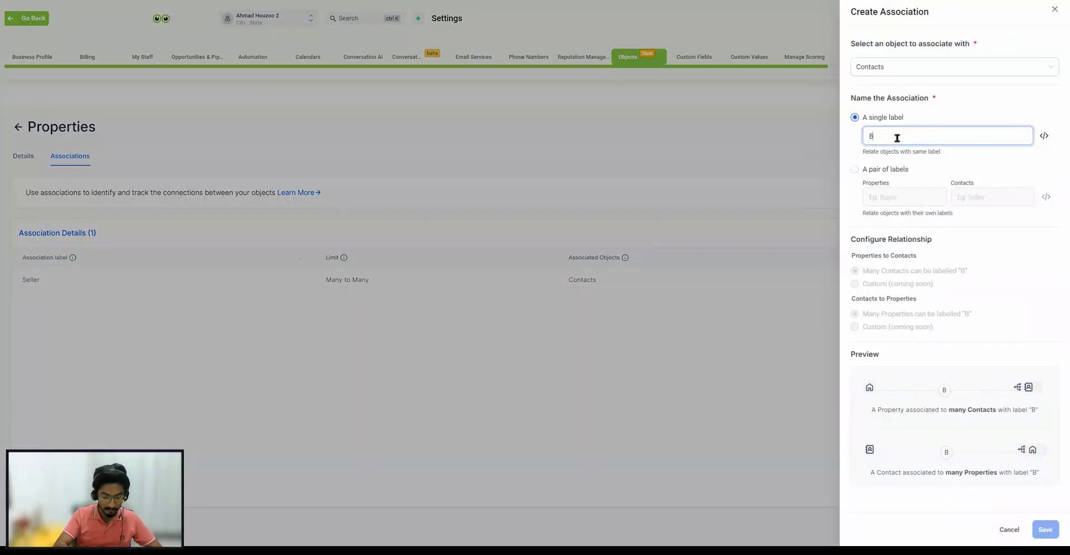
text(uyer)
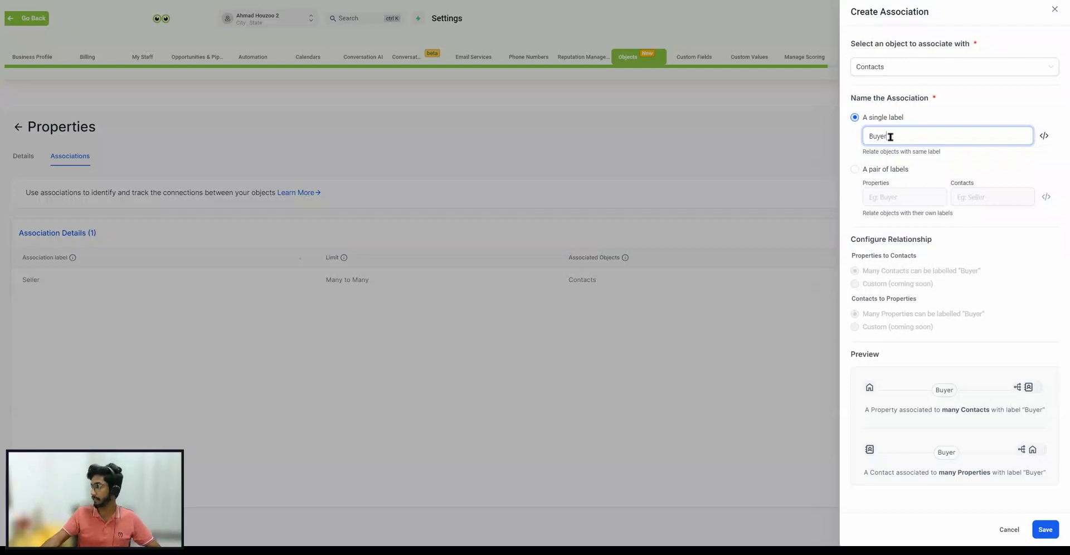
click(1046, 530)
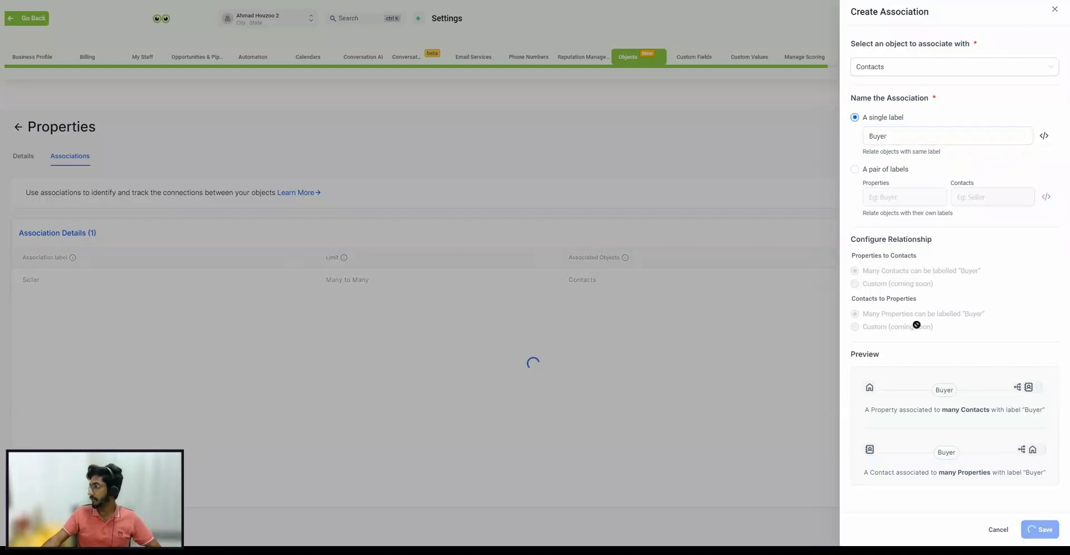
Step: Create an association between Properties and Contacts with the single label Manager
click(998, 191)
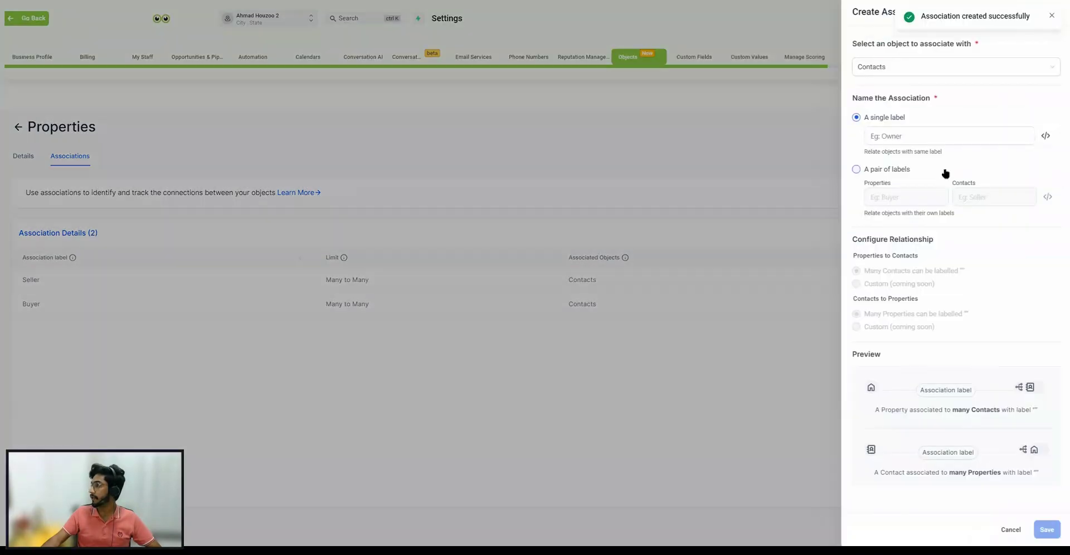
click(898, 141)
text(M)
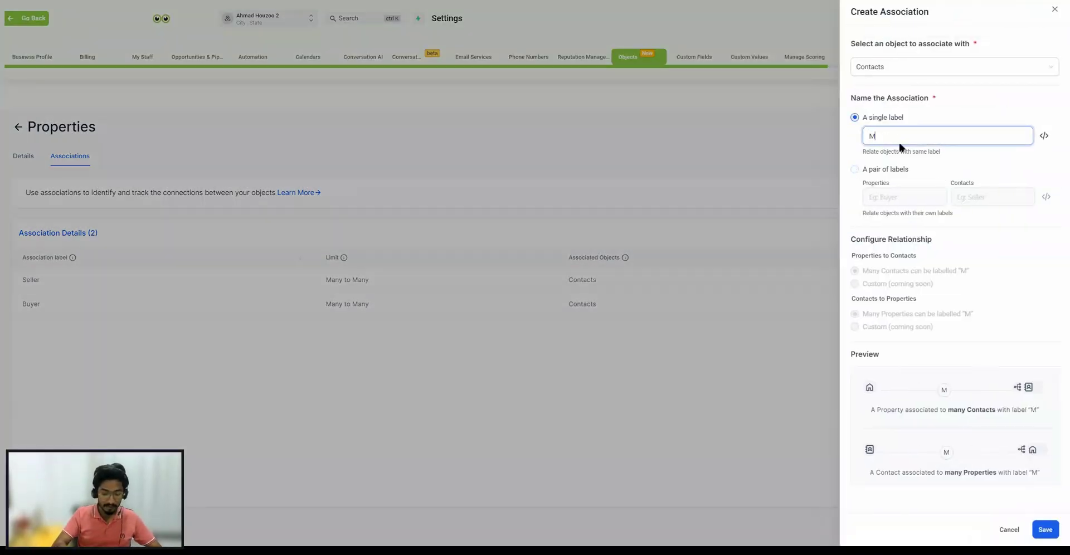
text(anager)
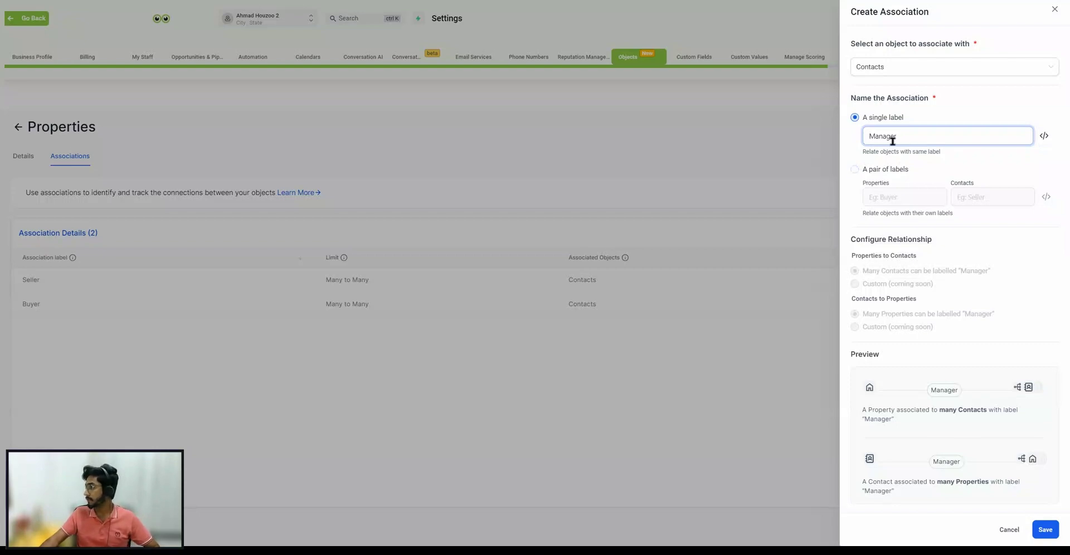
click(1045, 531)
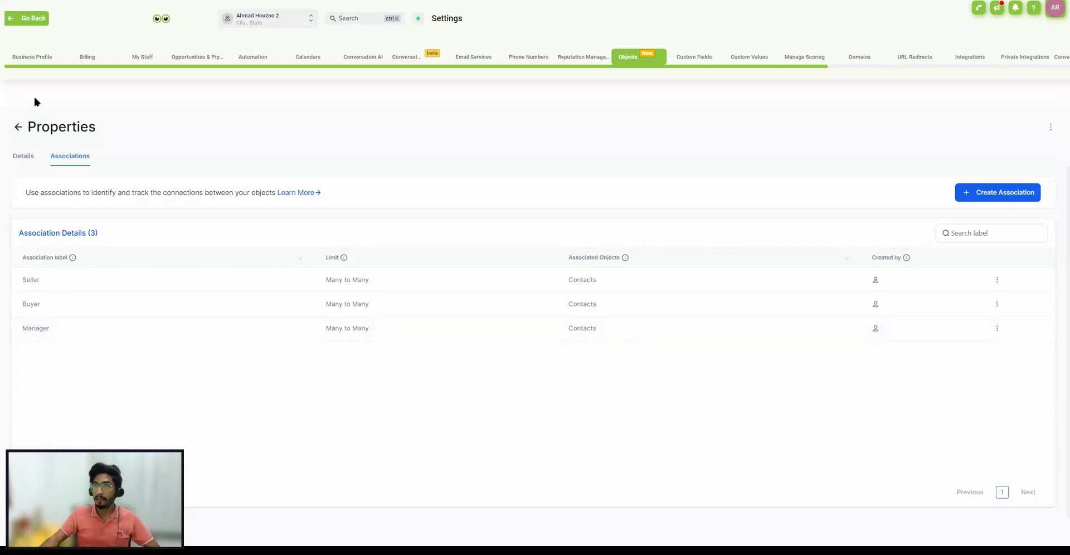
Step: Leave the object settings and add a new record to Properties, entering and saving its property address
click(18, 128)
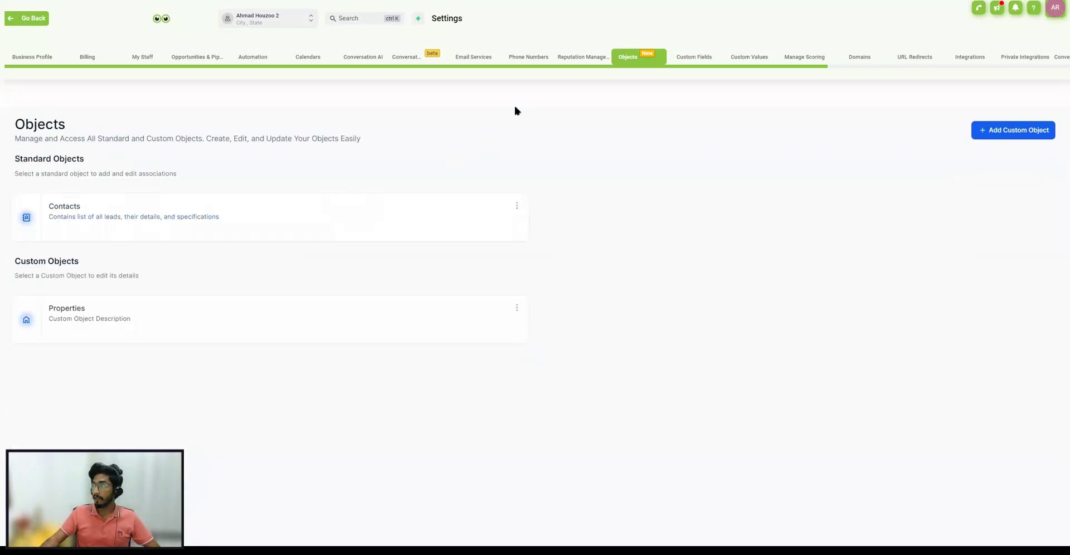
click(27, 19)
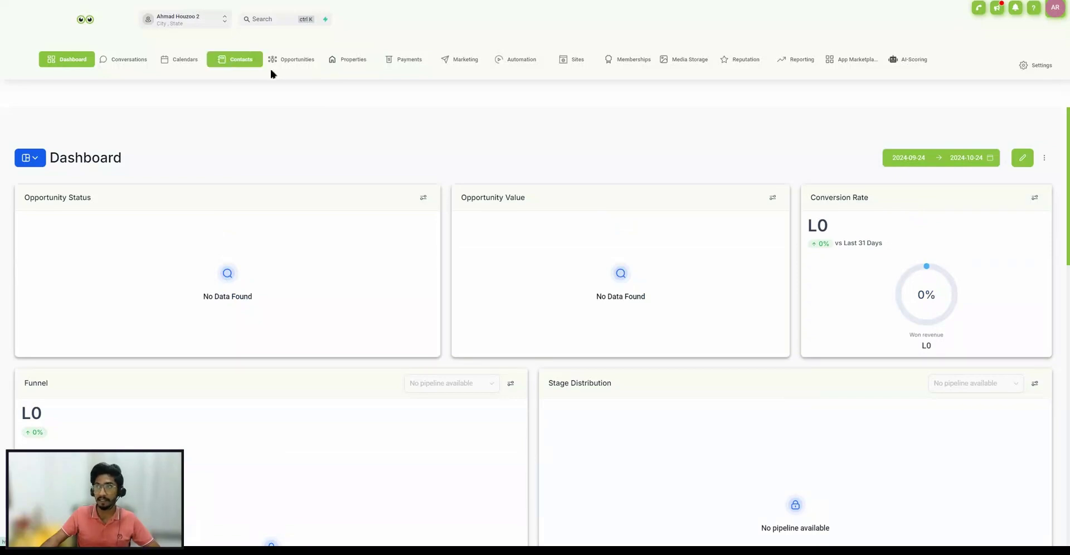
click(345, 61)
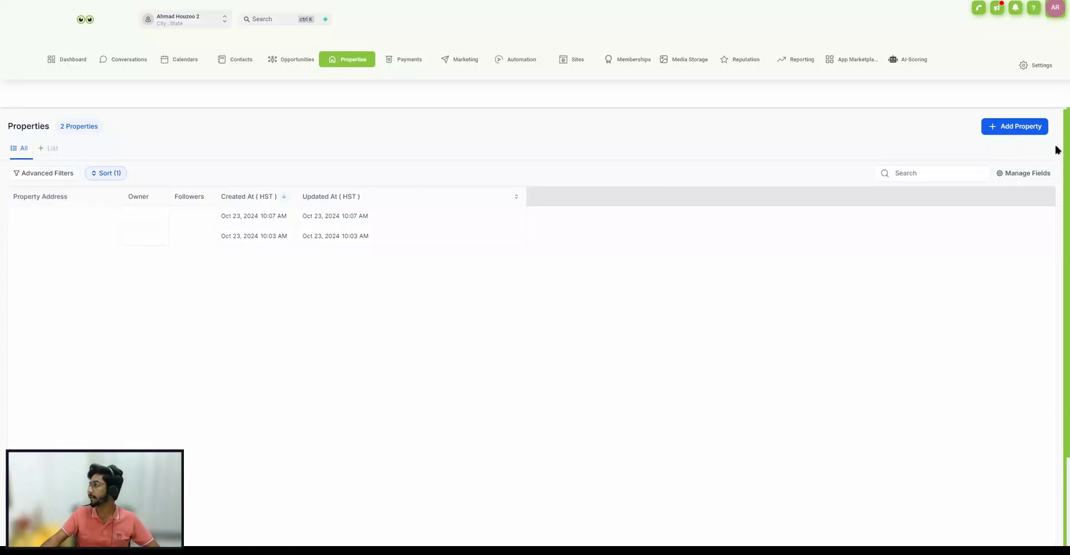
click(994, 124)
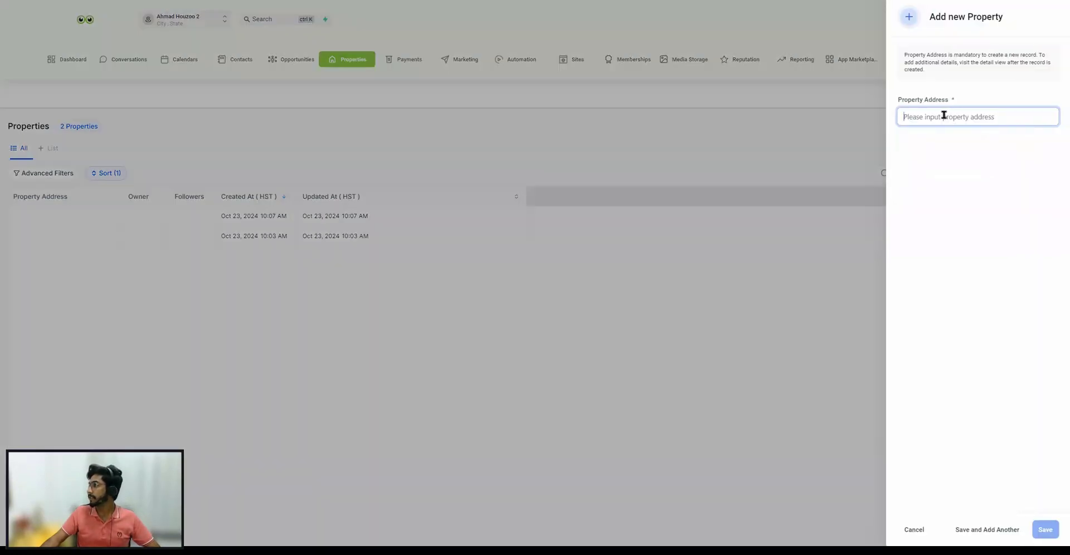
text(Home 1, Main St)
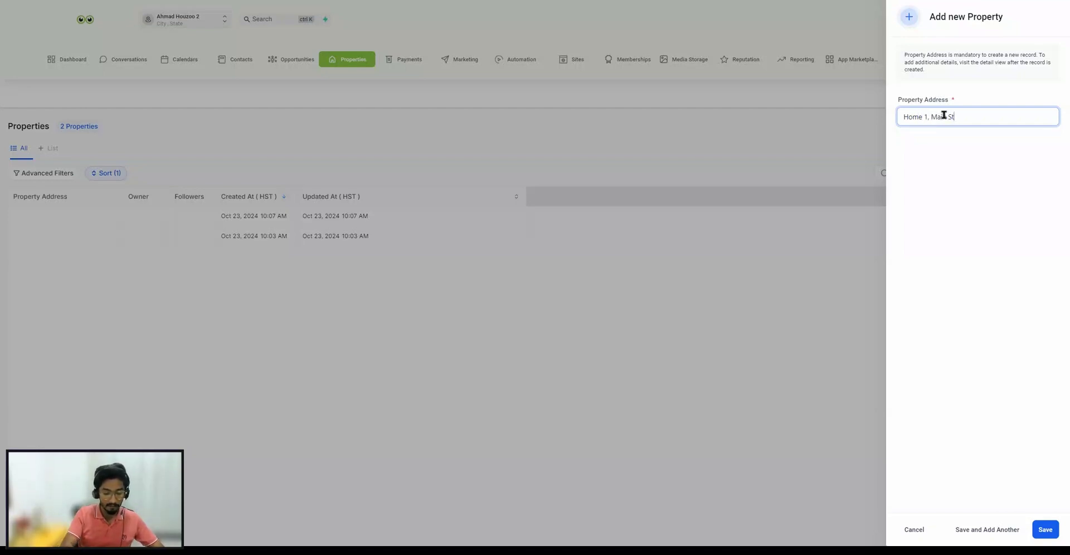
text(reet 123)
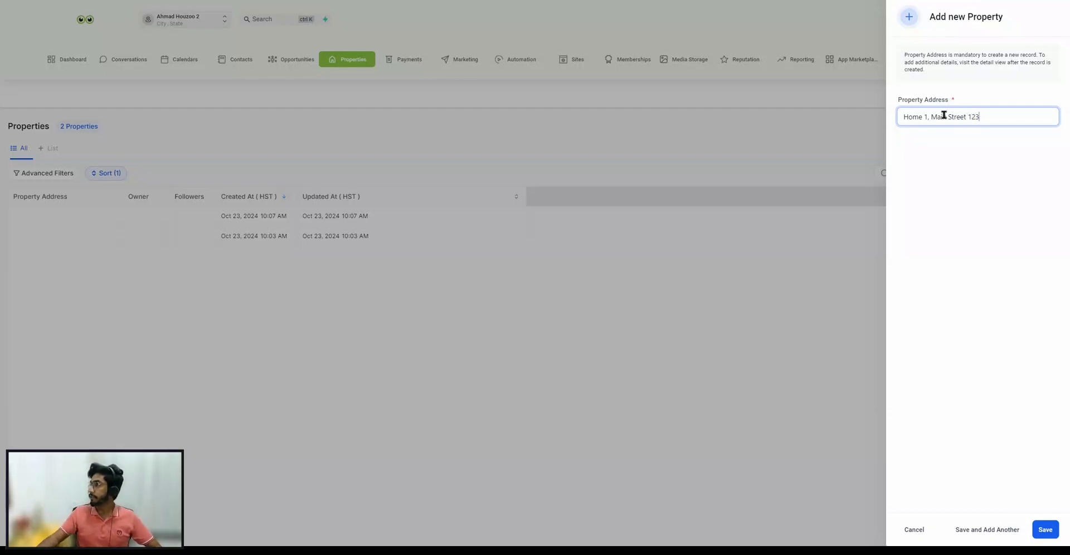
click(1055, 532)
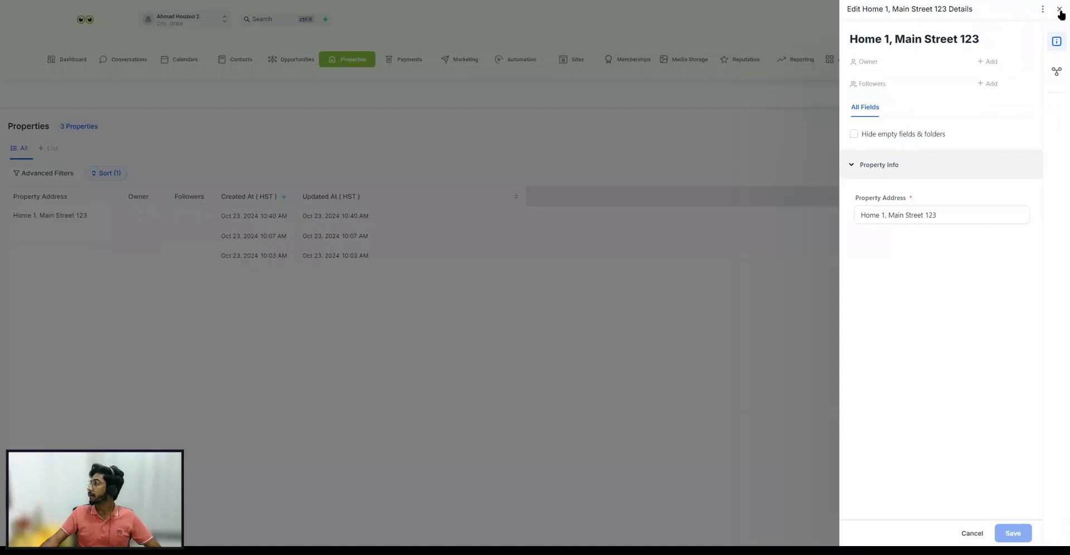
click(1059, 10)
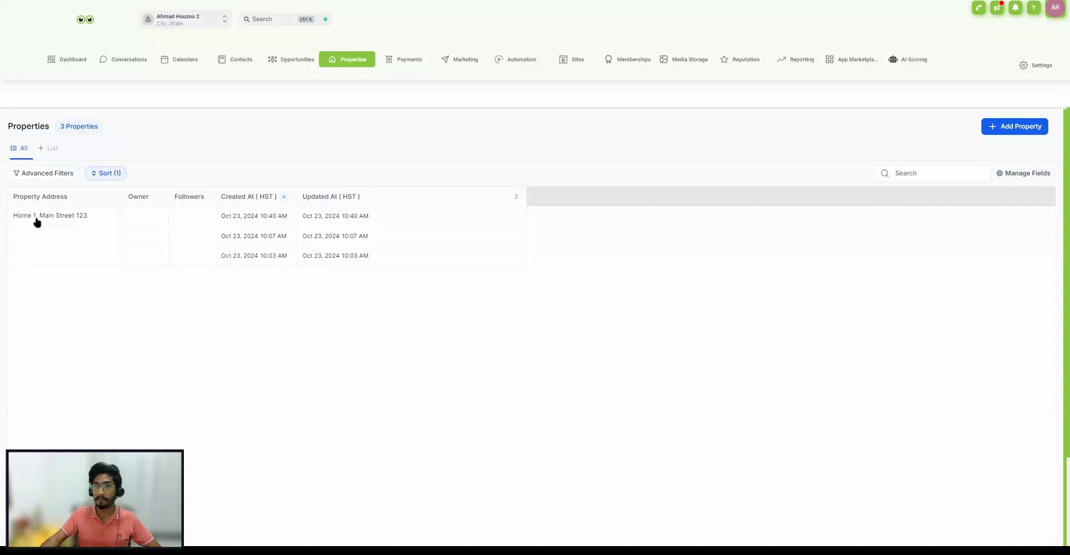
Step: Review the new property record's details and the names and e-mails in the contacts list
click(71, 220)
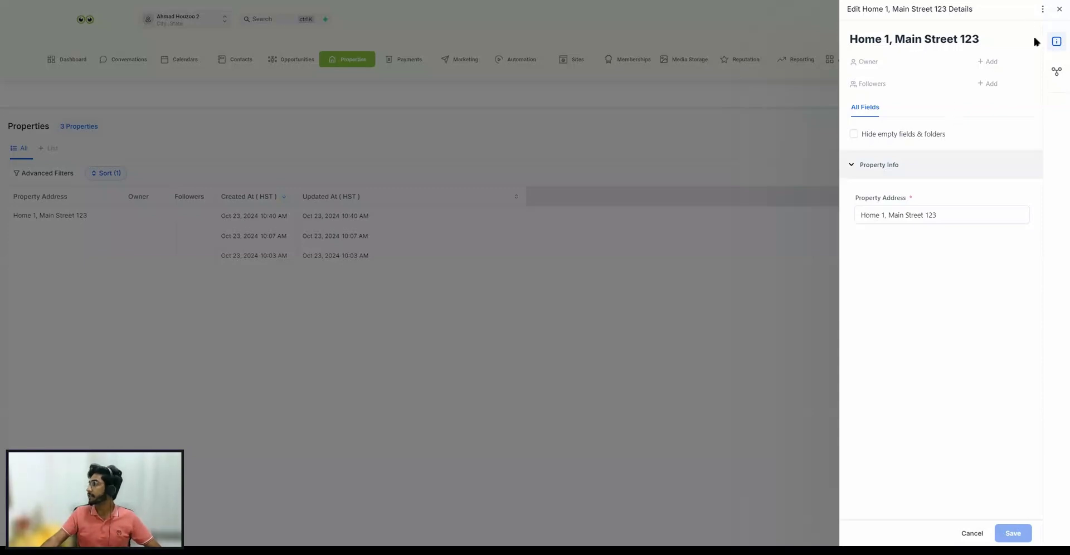
click(1059, 9)
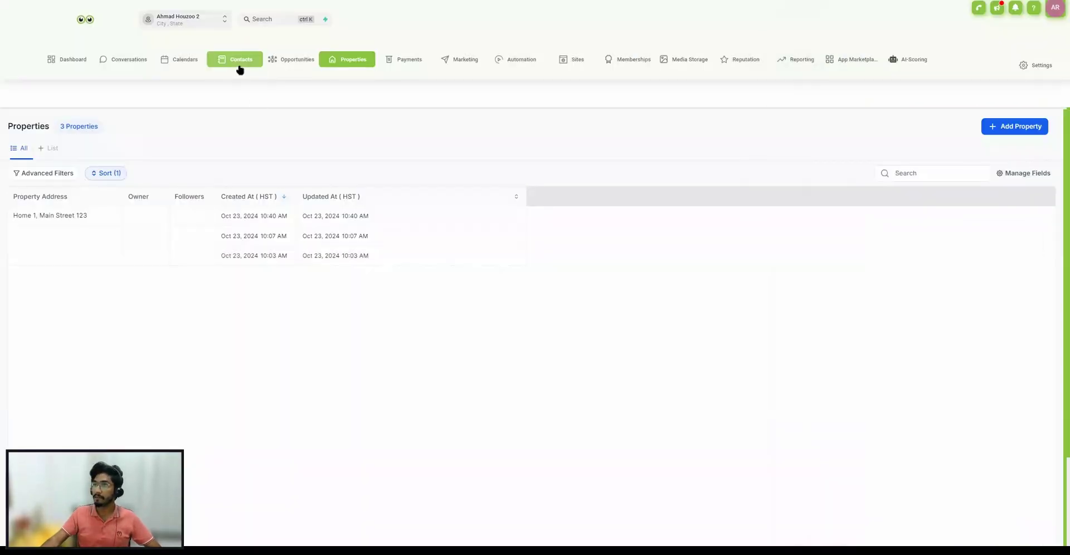
click(238, 66)
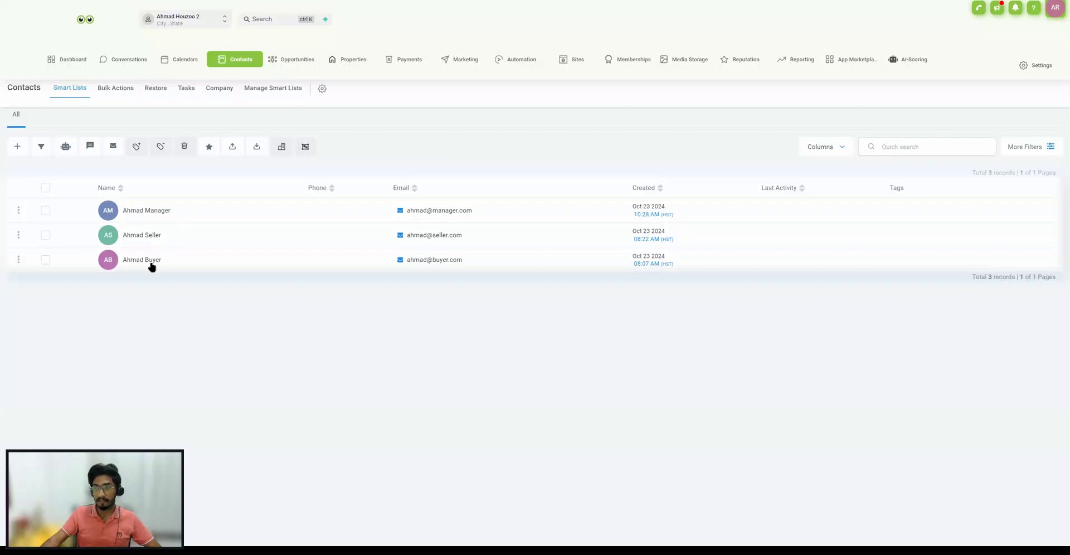
mouse_move(404, 210)
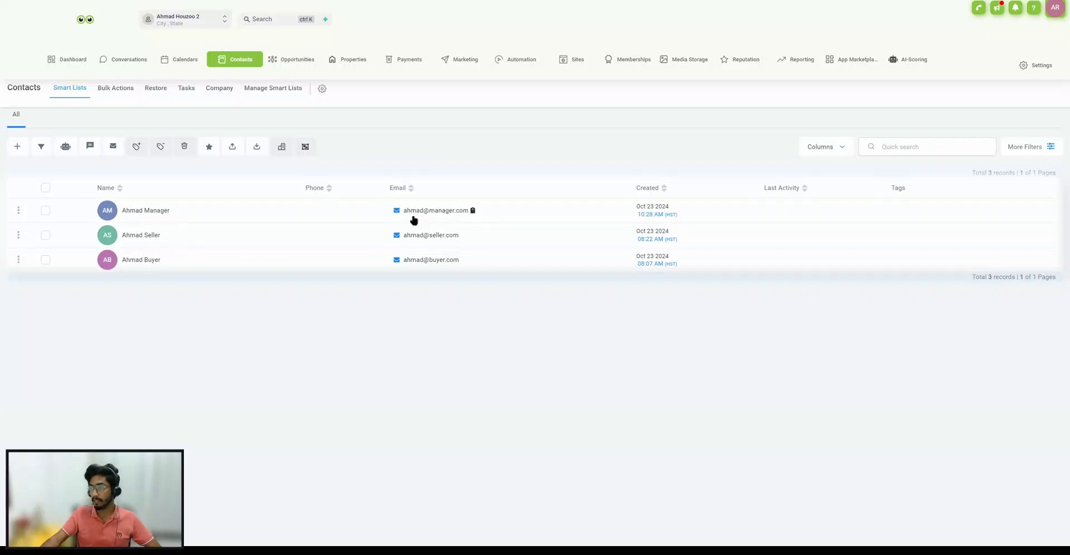
mouse_move(449, 263)
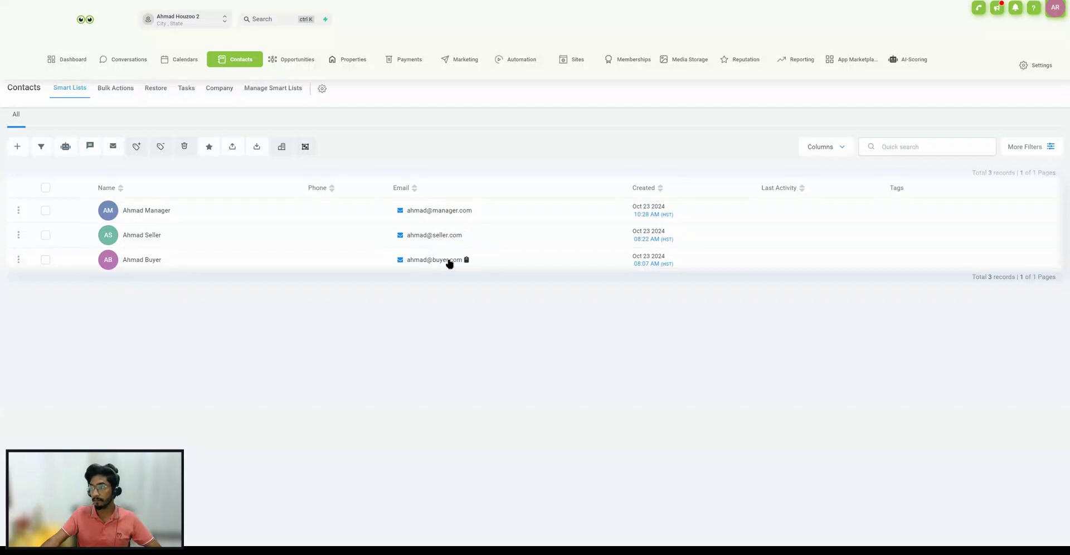
Step: Open the new property record's related objects and start adding a contact to it
click(349, 65)
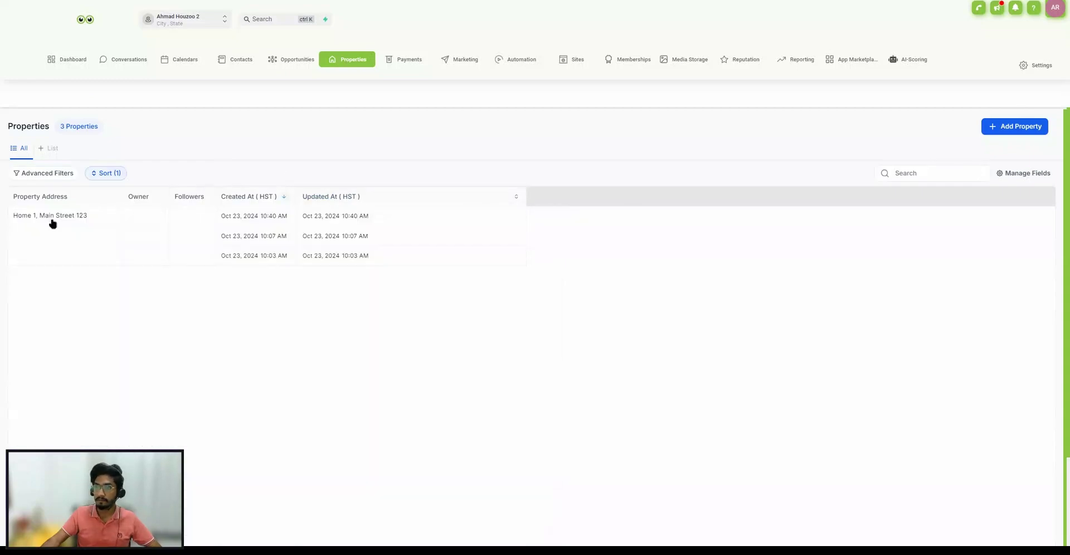
click(44, 217)
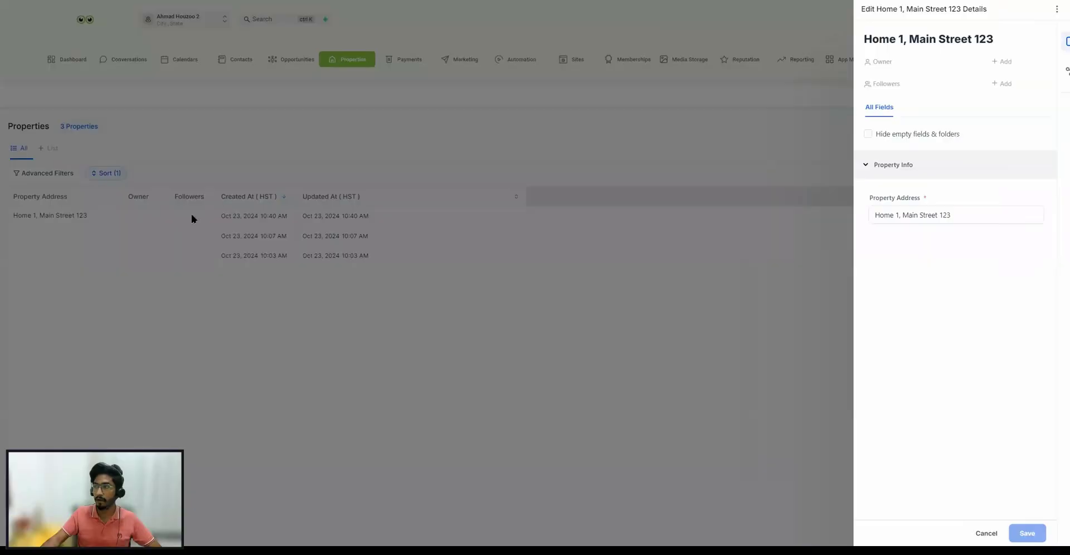
click(1057, 73)
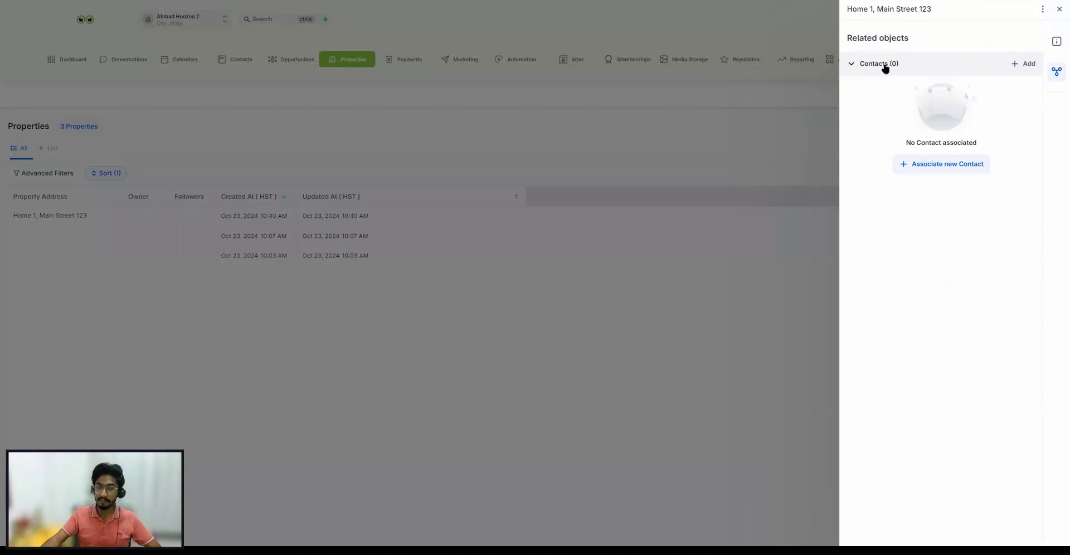
click(885, 70)
click(1021, 65)
Step: Try to associate the manager contact with the property, replacing the Seller label with Manager
click(889, 65)
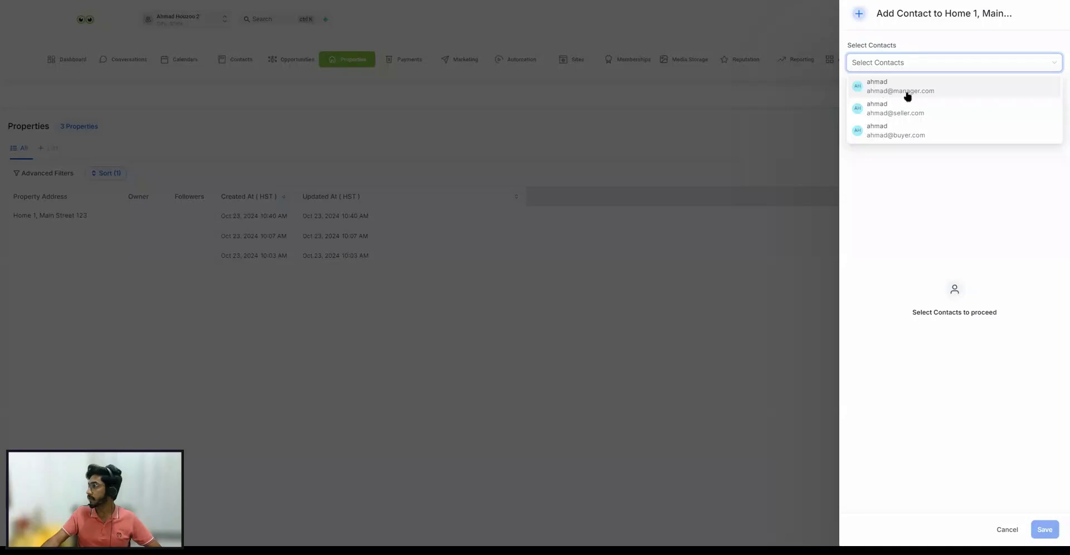
click(909, 95)
click(922, 223)
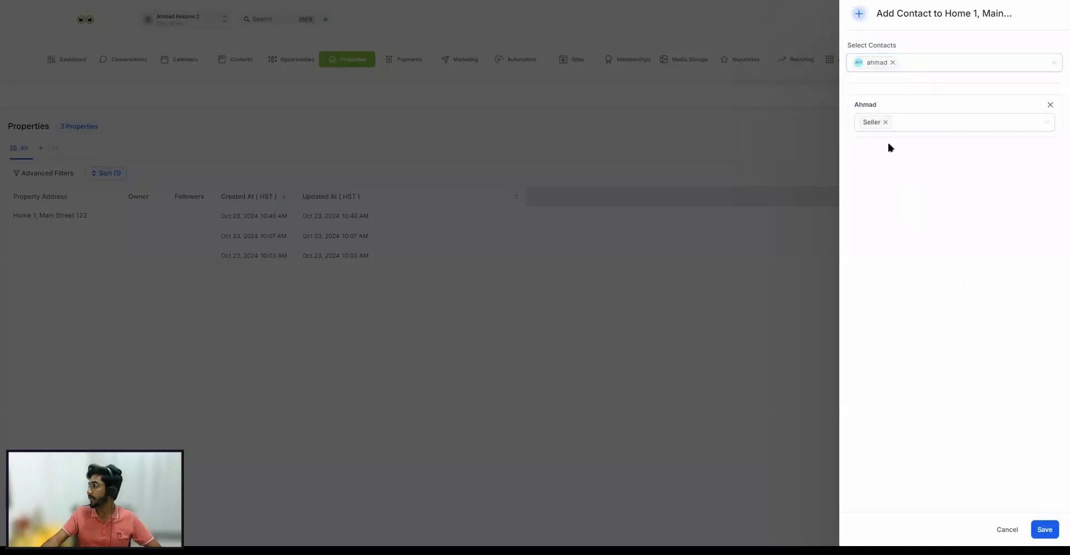
click(884, 123)
click(879, 121)
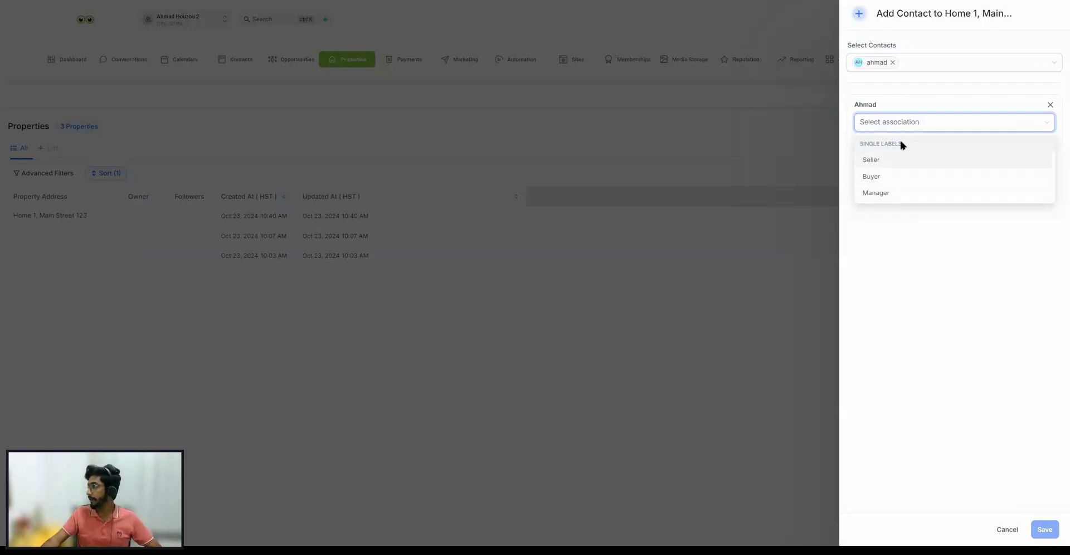
click(879, 194)
click(910, 270)
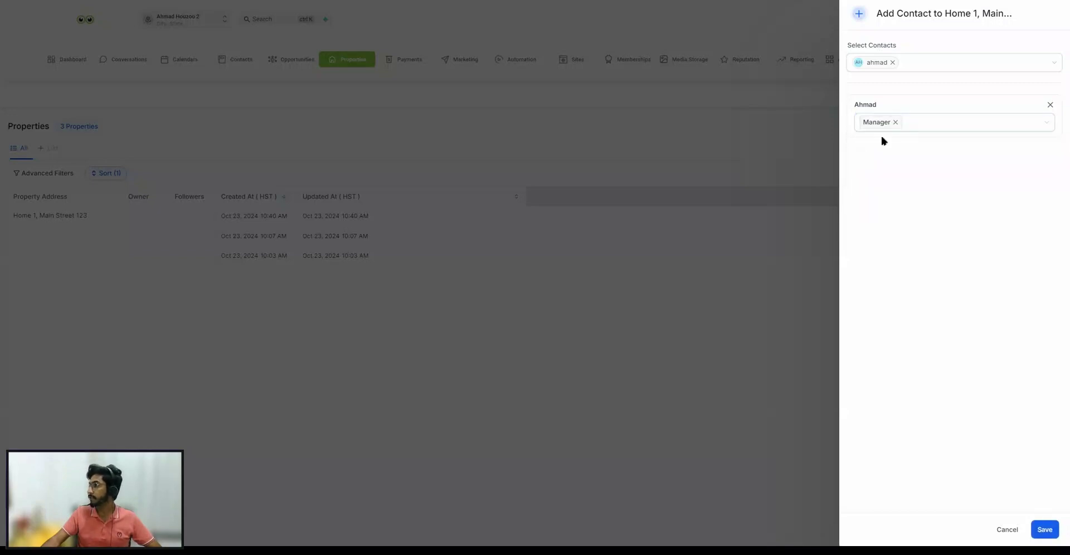
click(1047, 531)
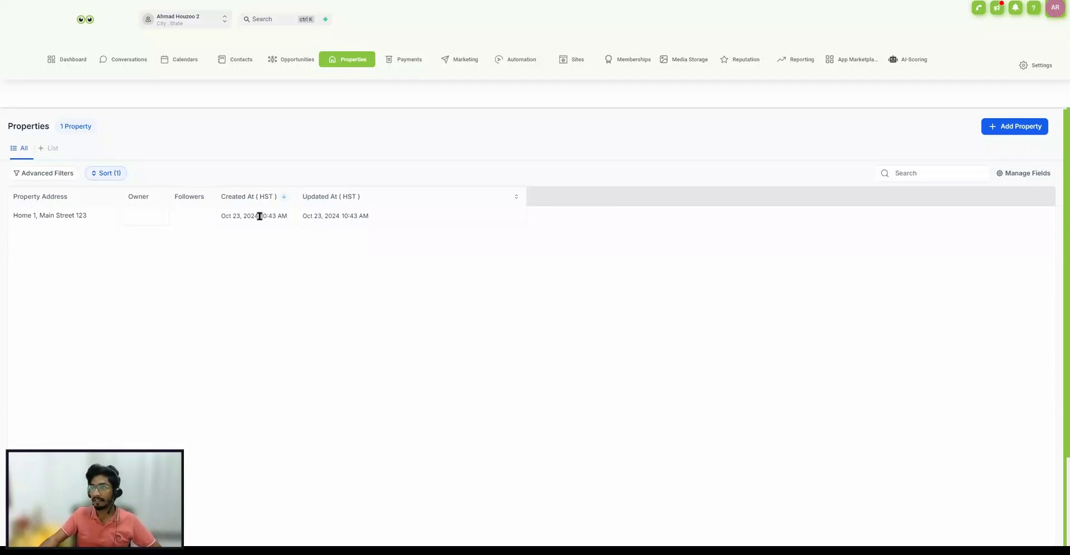
Step: Open the property record in the list and start associating a new contact from its related objects
click(60, 222)
click(1055, 72)
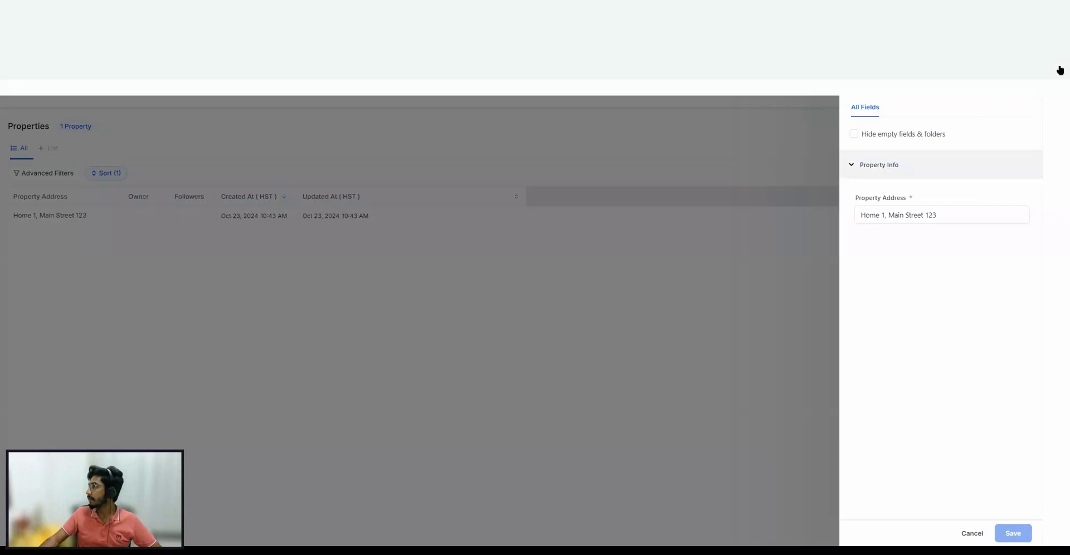
click(898, 64)
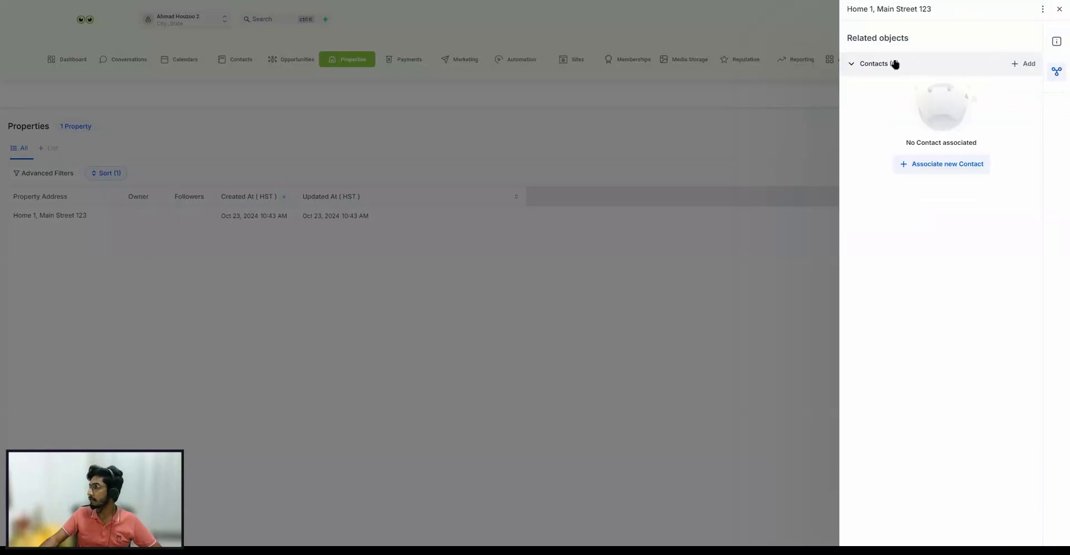
click(934, 167)
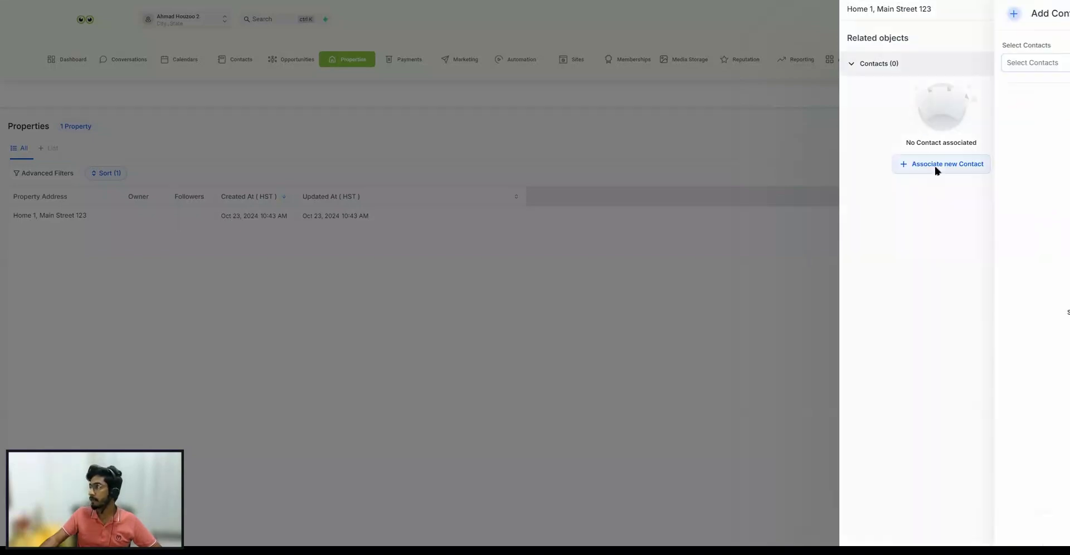
Step: Associate the manager contact with the property under the label Manager instead of Seller
click(894, 65)
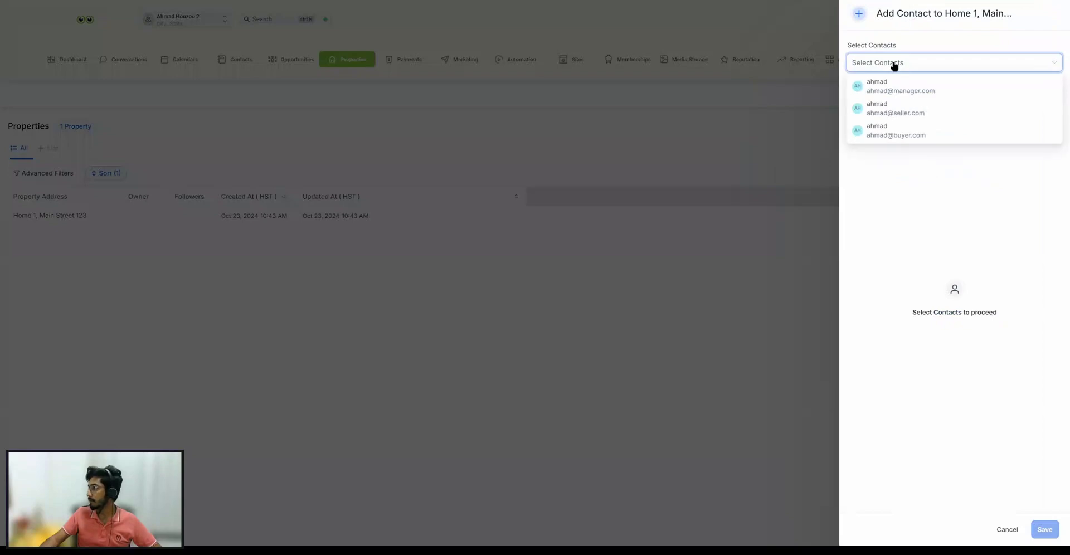
click(908, 94)
click(917, 253)
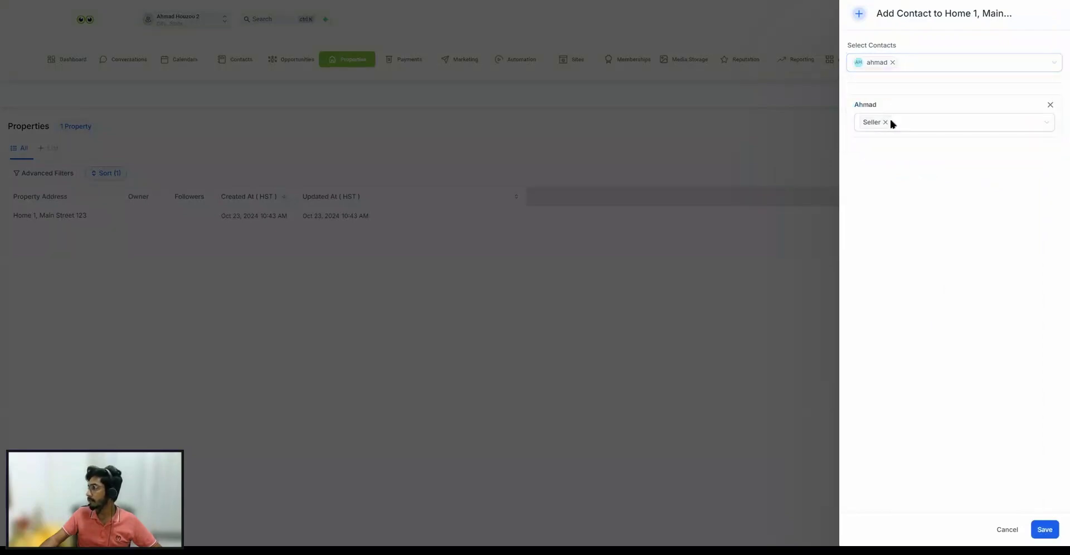
click(895, 126)
click(880, 194)
click(1004, 376)
click(1045, 529)
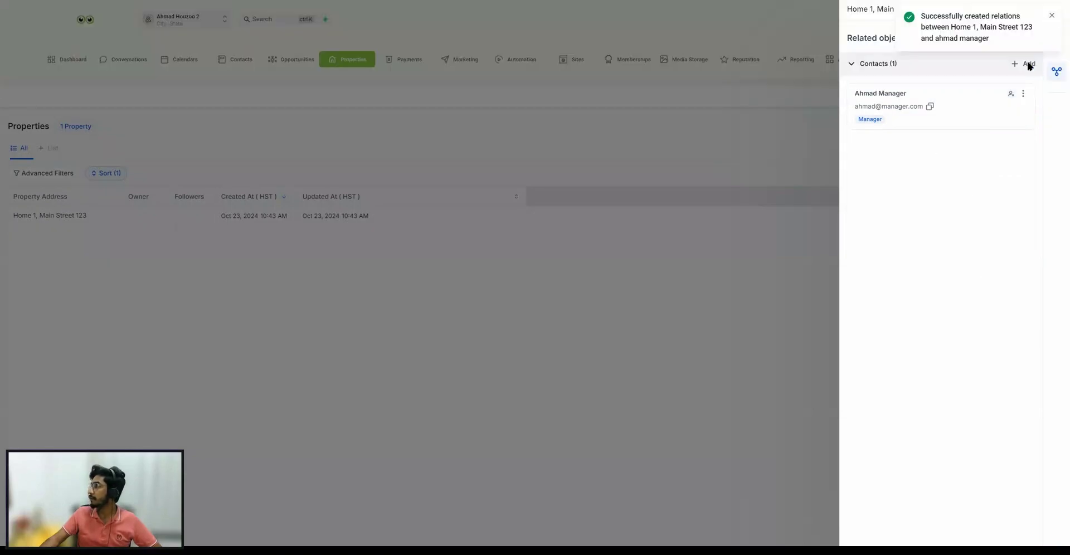
click(1052, 18)
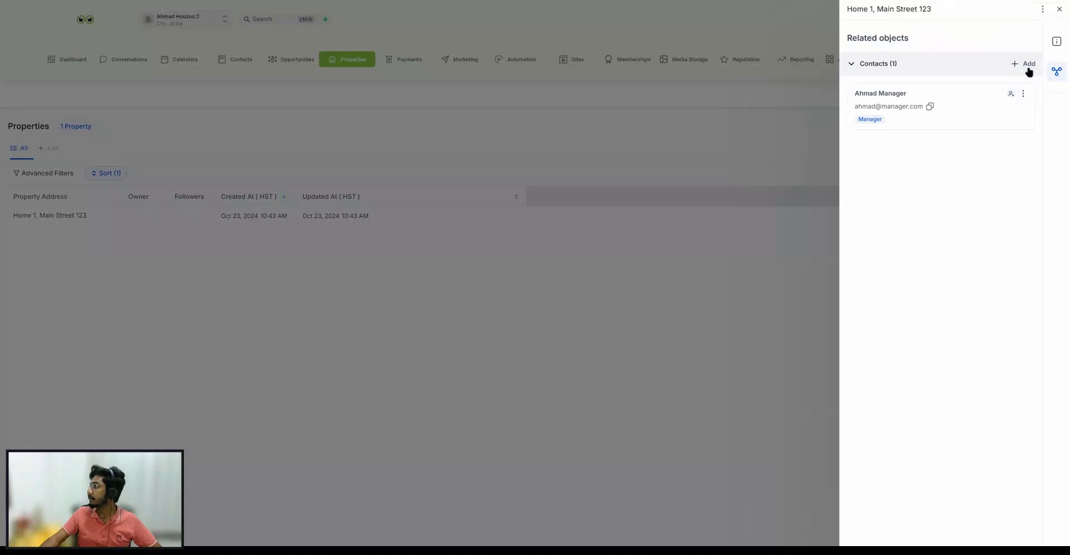
Step: Associate the seller contact with the same property under the label Seller
click(1024, 65)
click(881, 66)
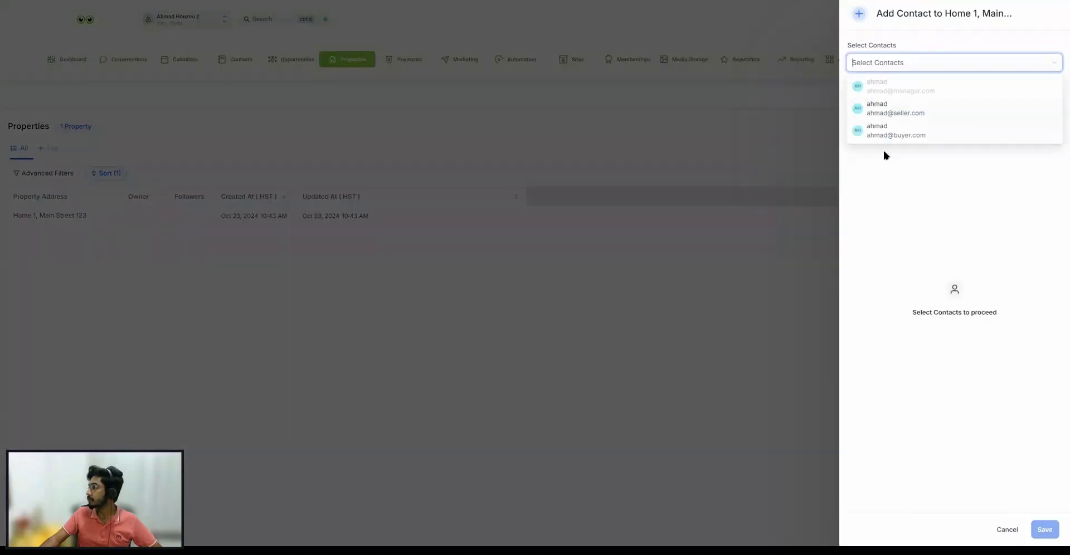
click(903, 112)
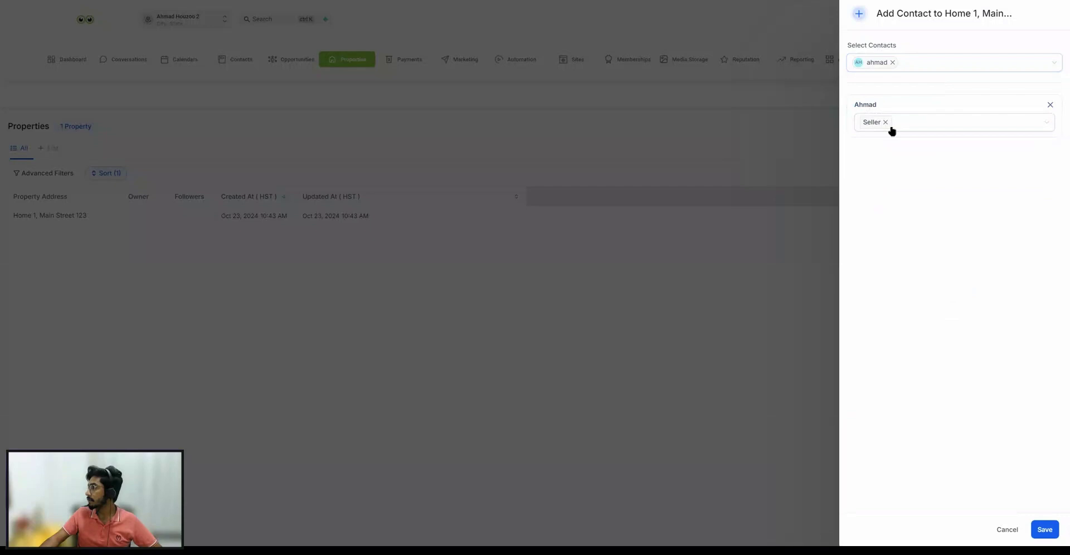
click(891, 127)
click(1046, 534)
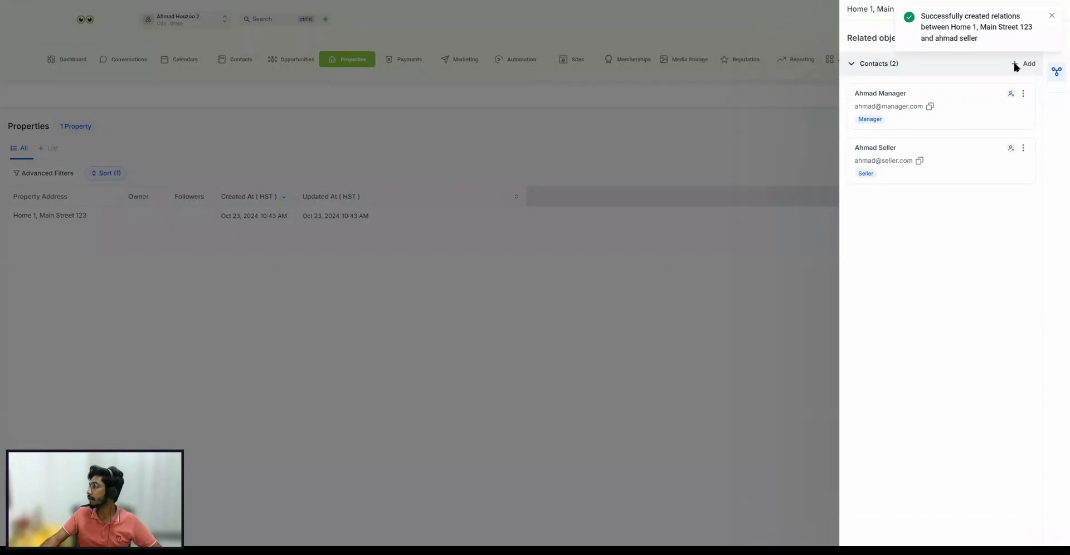
Step: Associate the buyer contact with the property under the label Buyer instead of Seller, and close the property's details
click(1051, 15)
click(1023, 63)
click(869, 64)
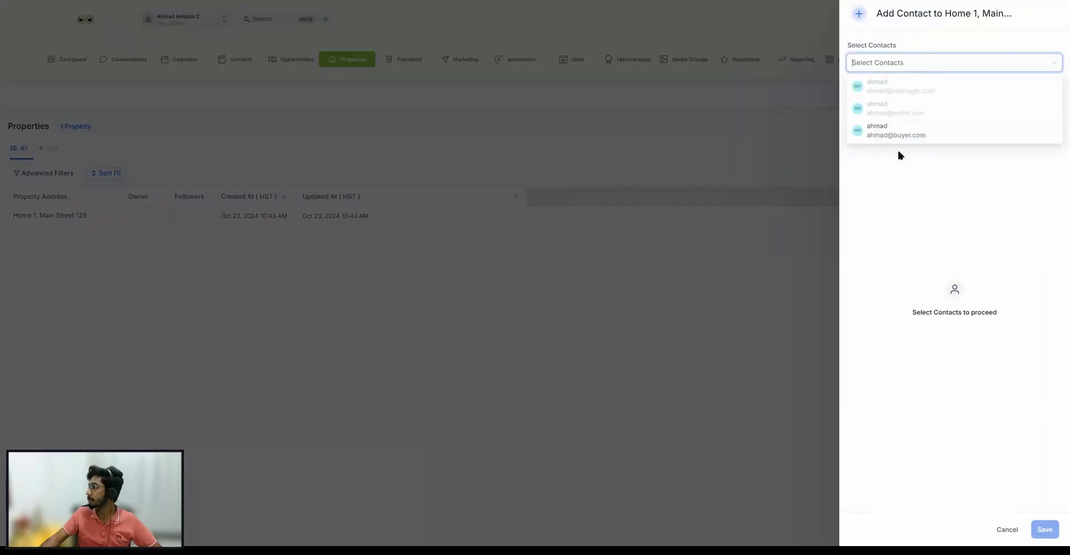
click(903, 132)
click(902, 215)
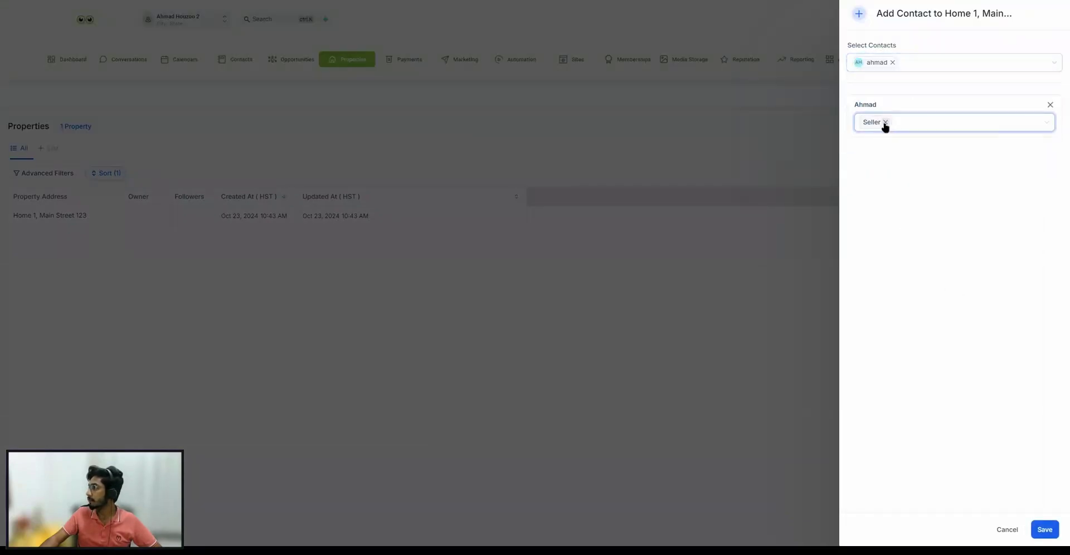
click(886, 124)
click(881, 178)
click(953, 349)
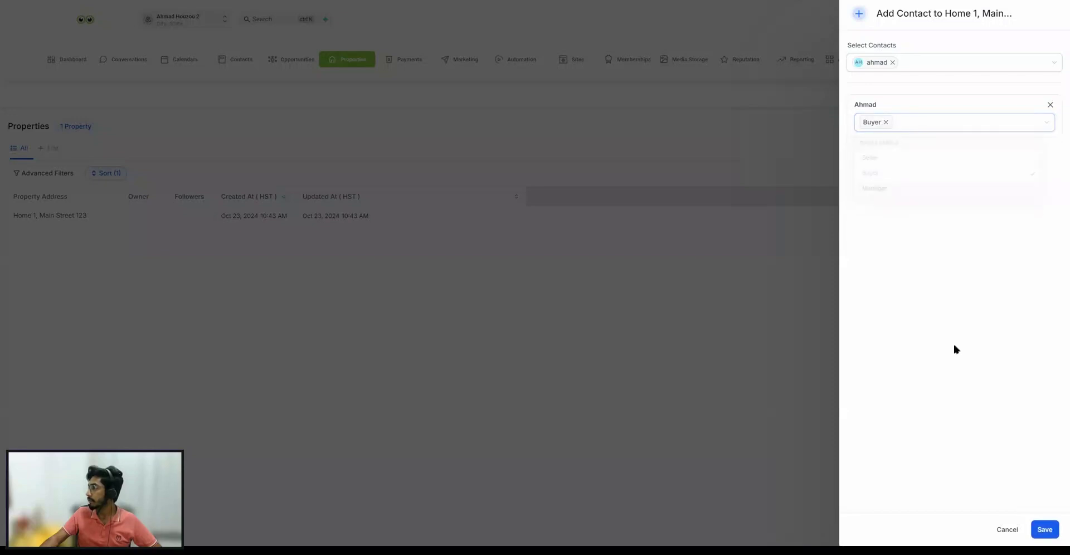
click(1045, 531)
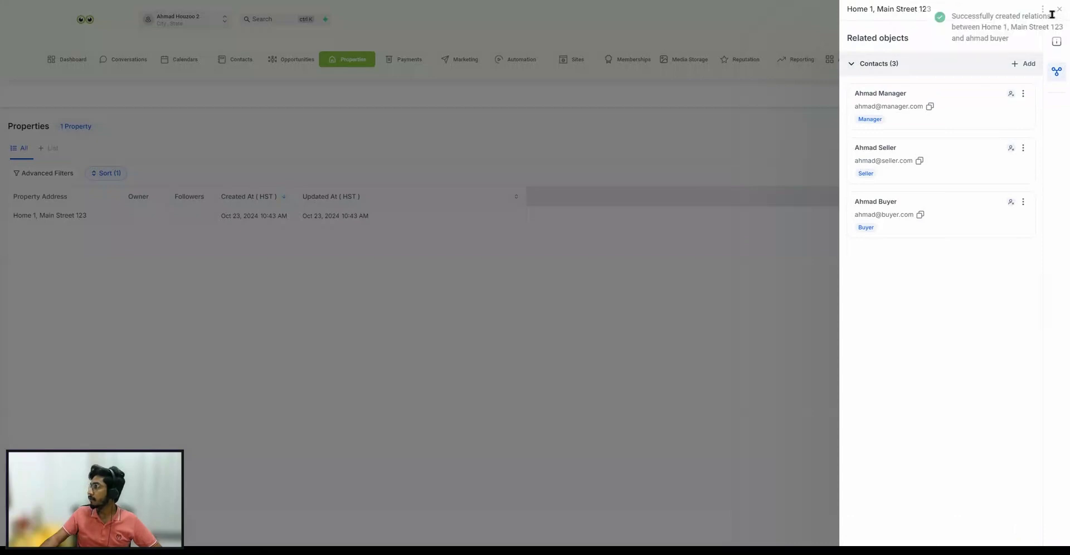
click(798, 136)
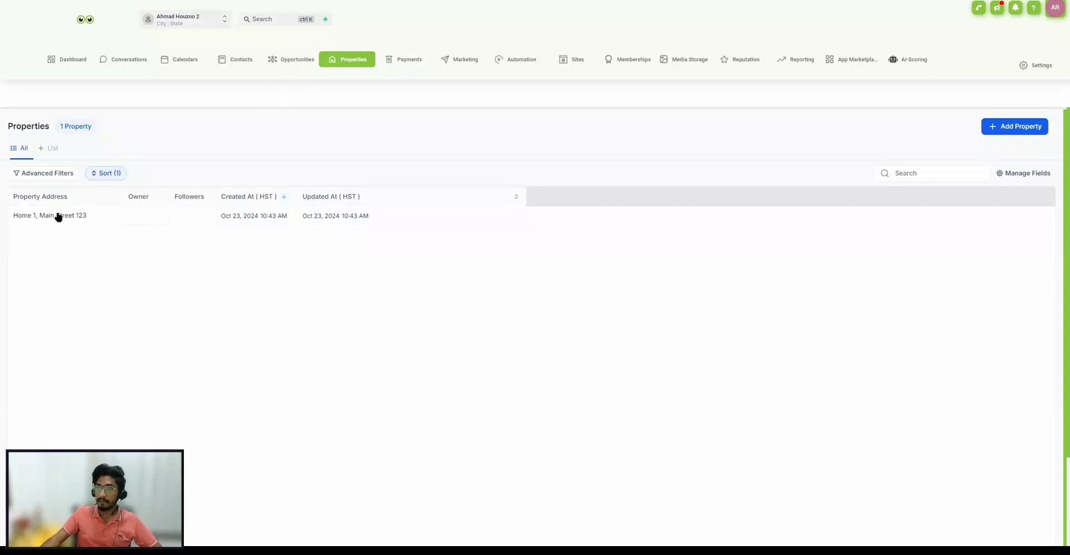
Step: Add the Seller, Buyer and Manager associated-contact fields as columns in the properties table
click(1024, 175)
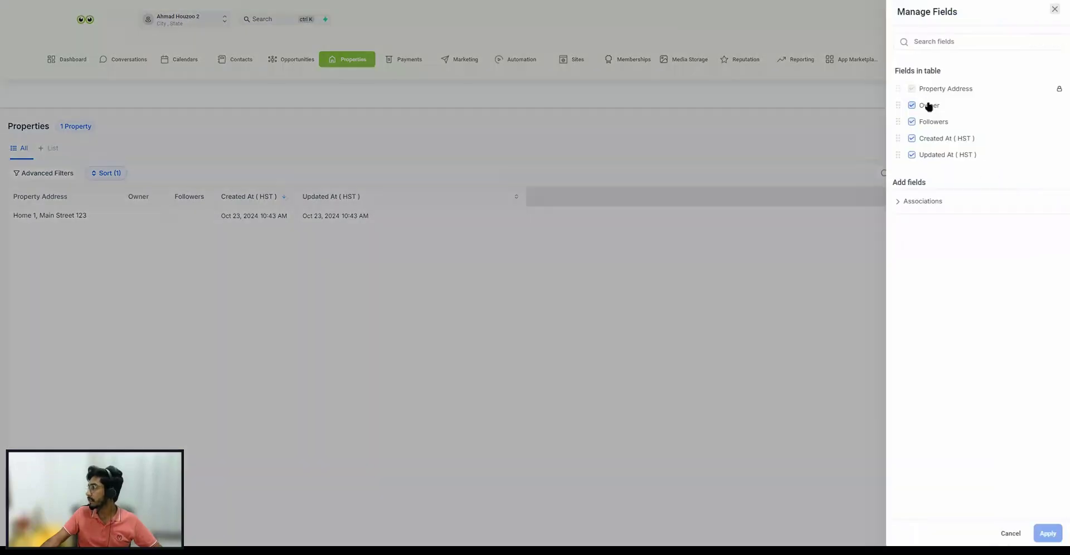
click(918, 201)
click(915, 221)
click(917, 237)
click(911, 256)
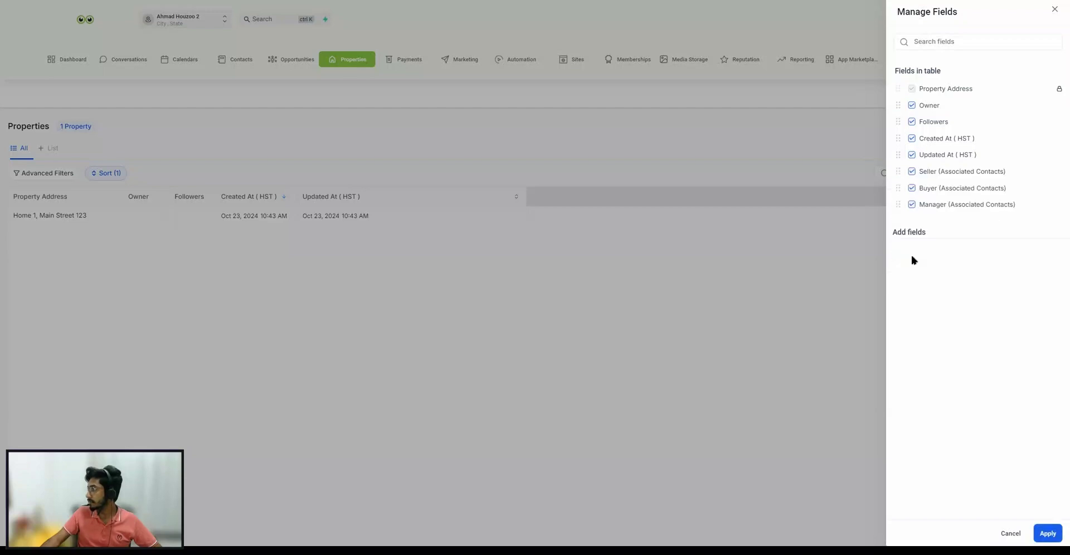
click(1053, 539)
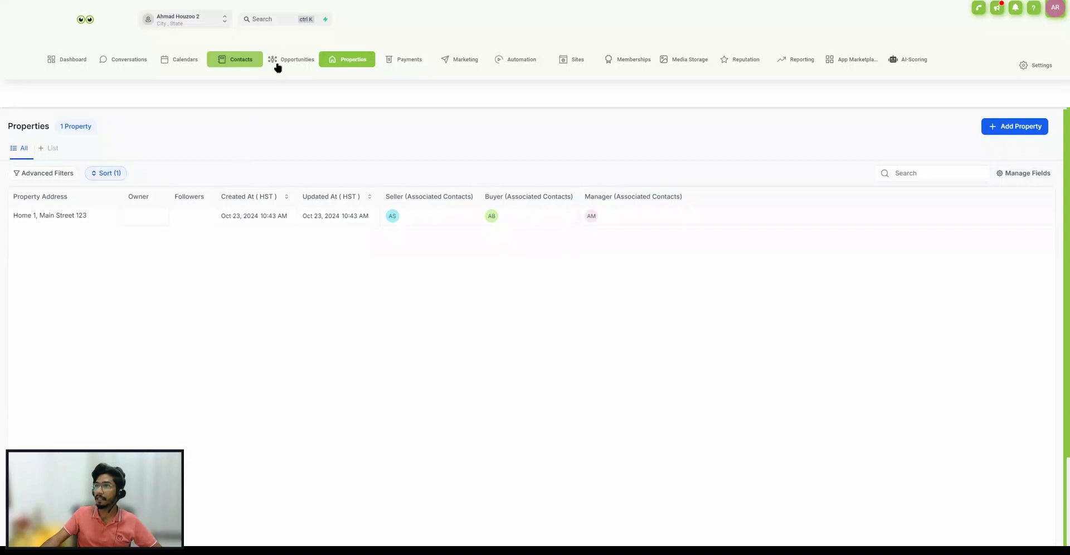
Step: Open the buyer contact's record and examine its related objects for the linked property and label
click(254, 62)
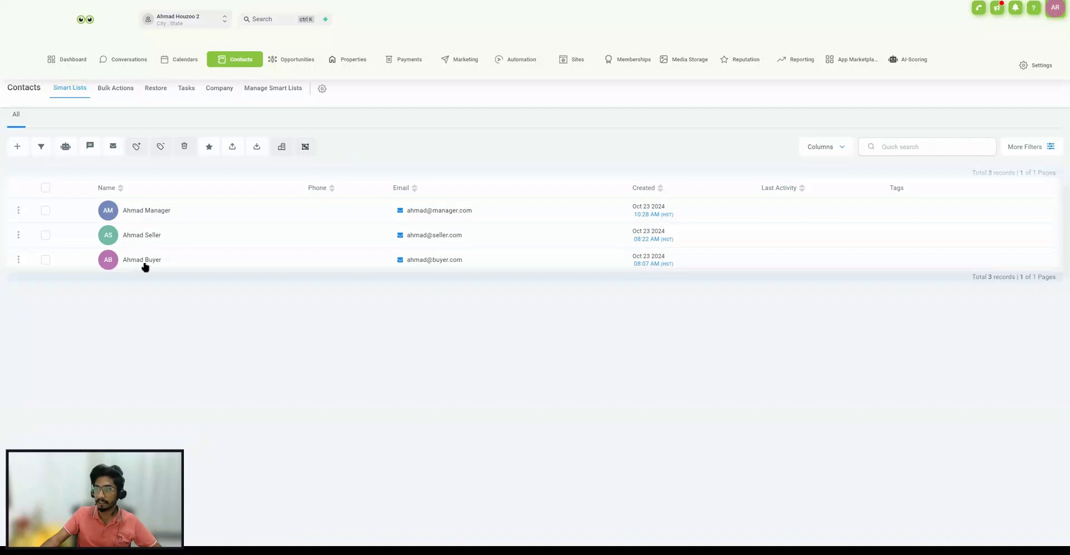
click(142, 260)
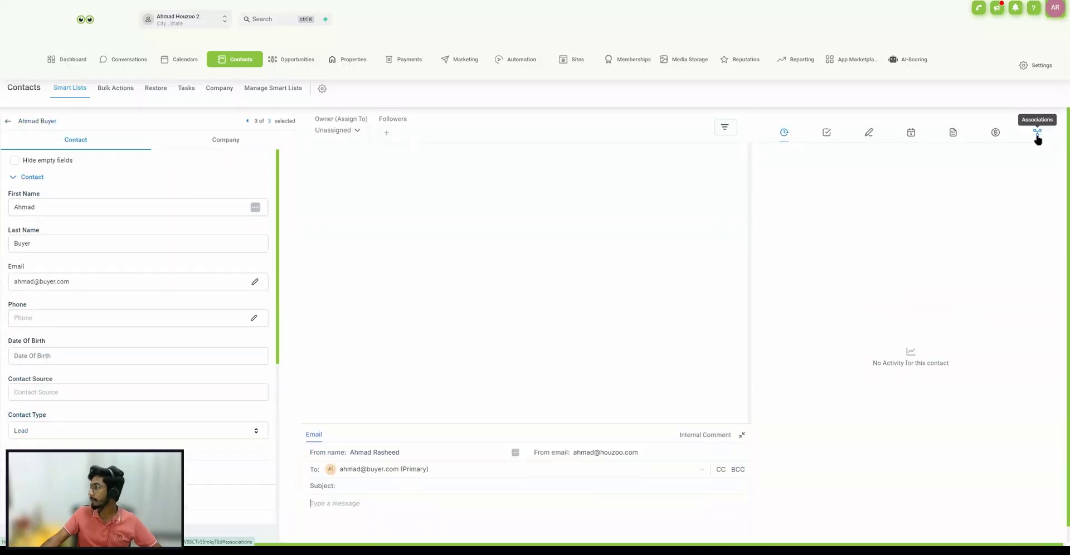
click(1038, 138)
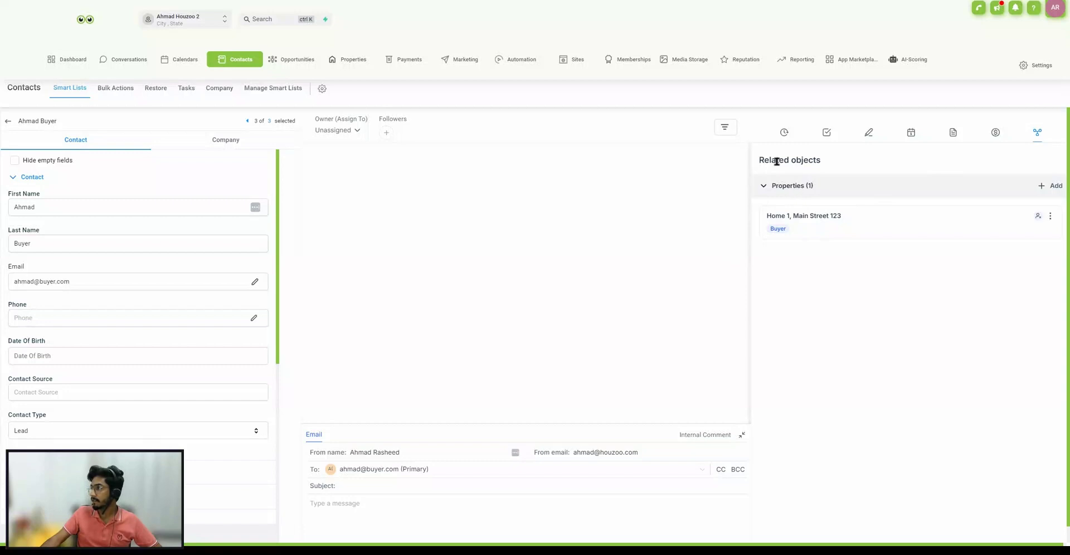
drag(785, 162, 838, 161)
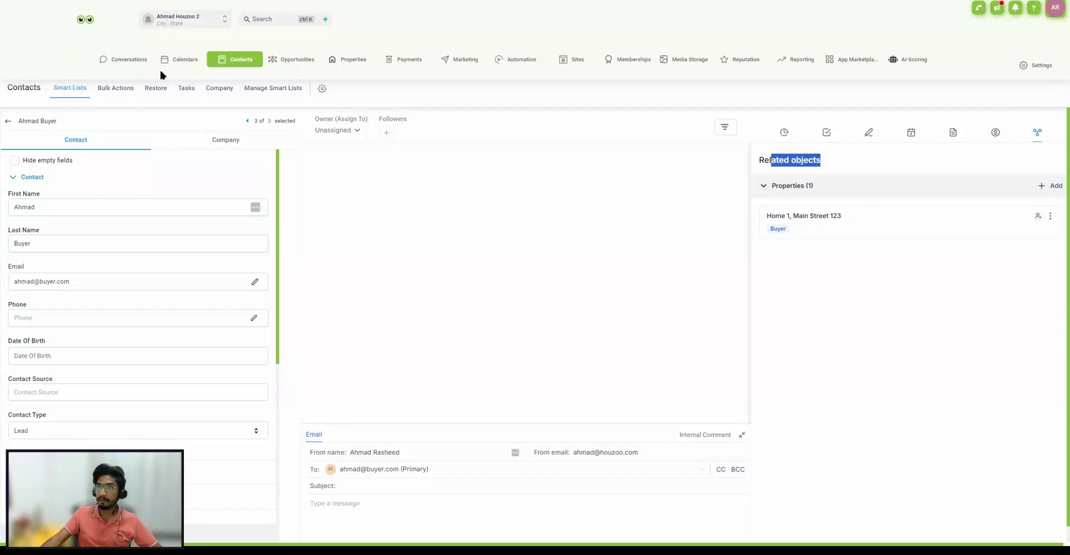
Step: Examine the related property and its label on the manager contact's record, and go back to the Properties list
click(9, 122)
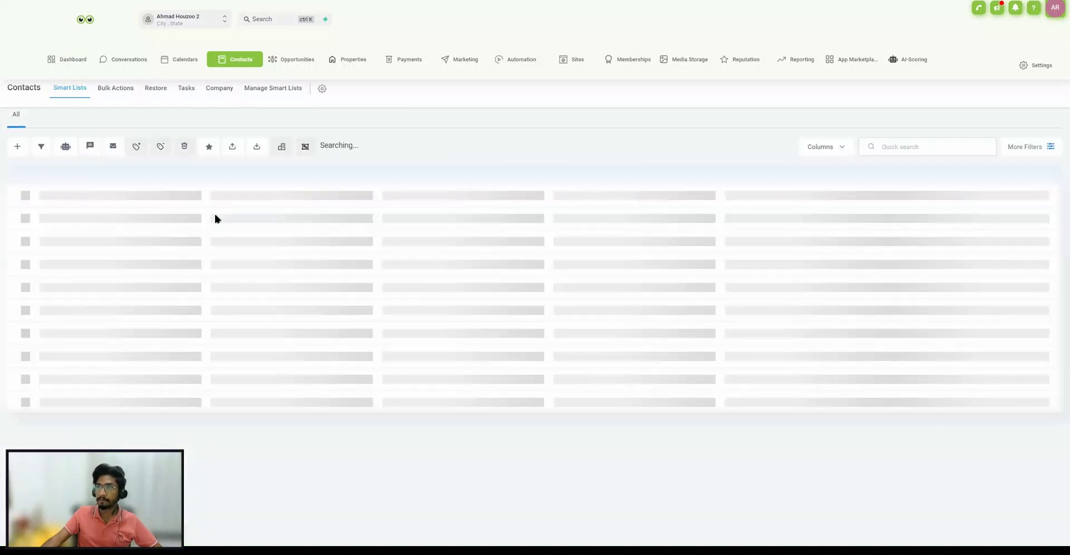
click(139, 212)
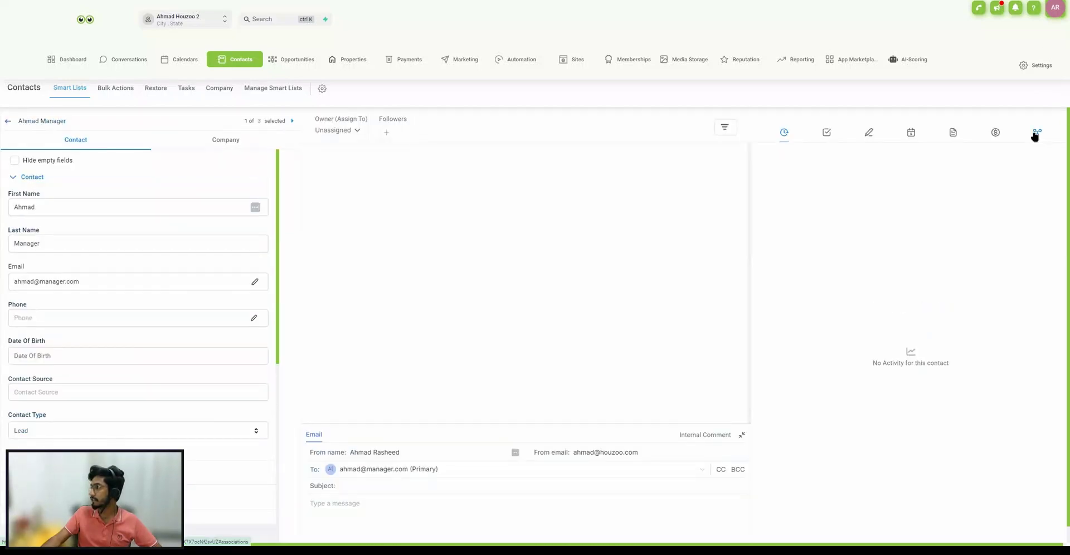
click(1035, 135)
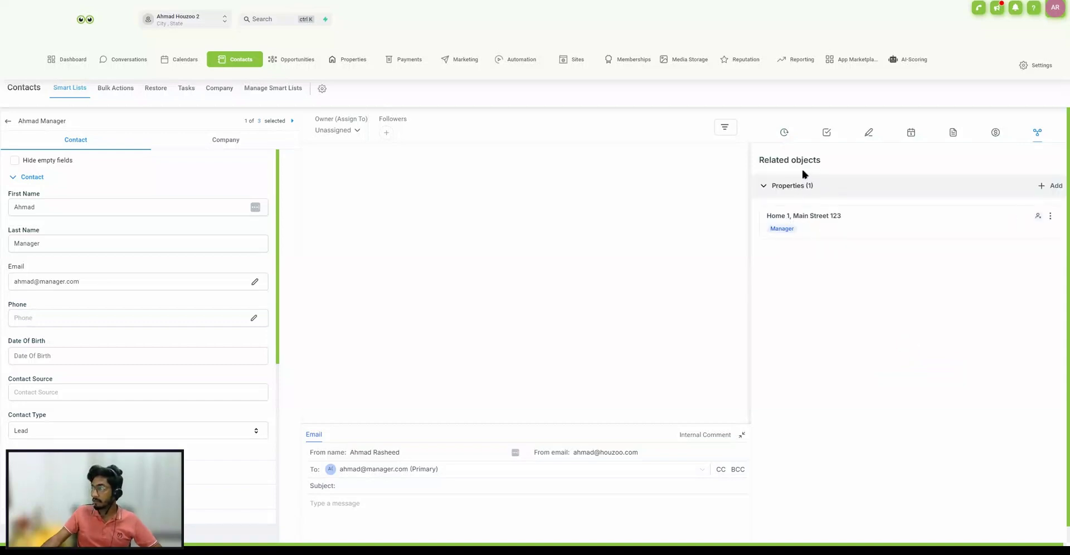
drag(786, 230, 766, 232)
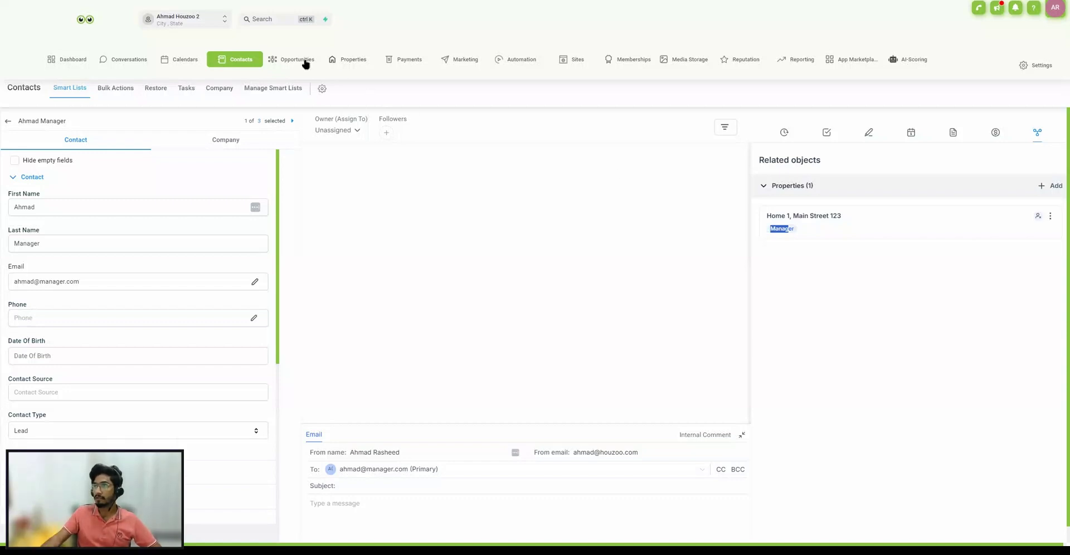
click(355, 61)
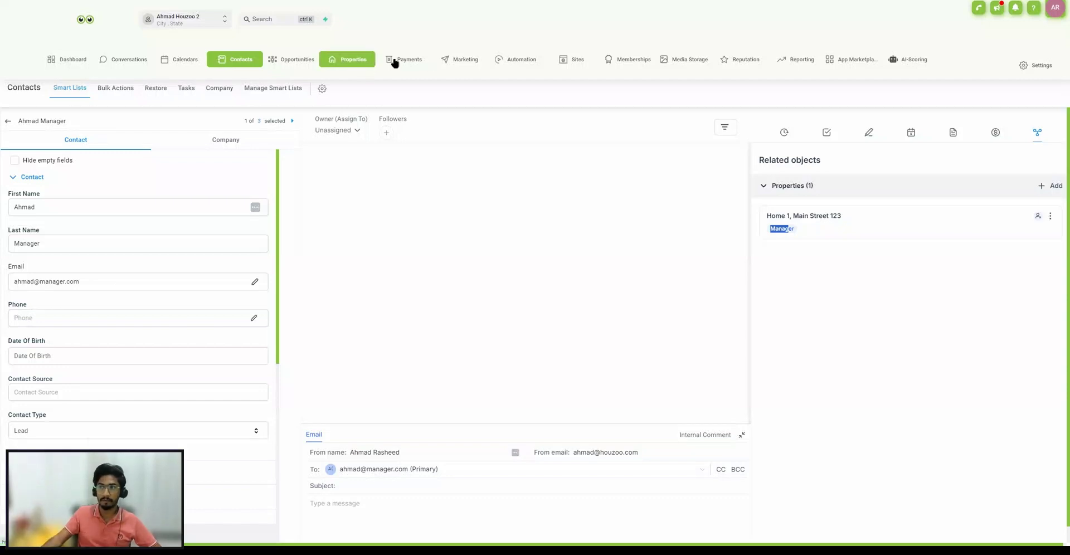